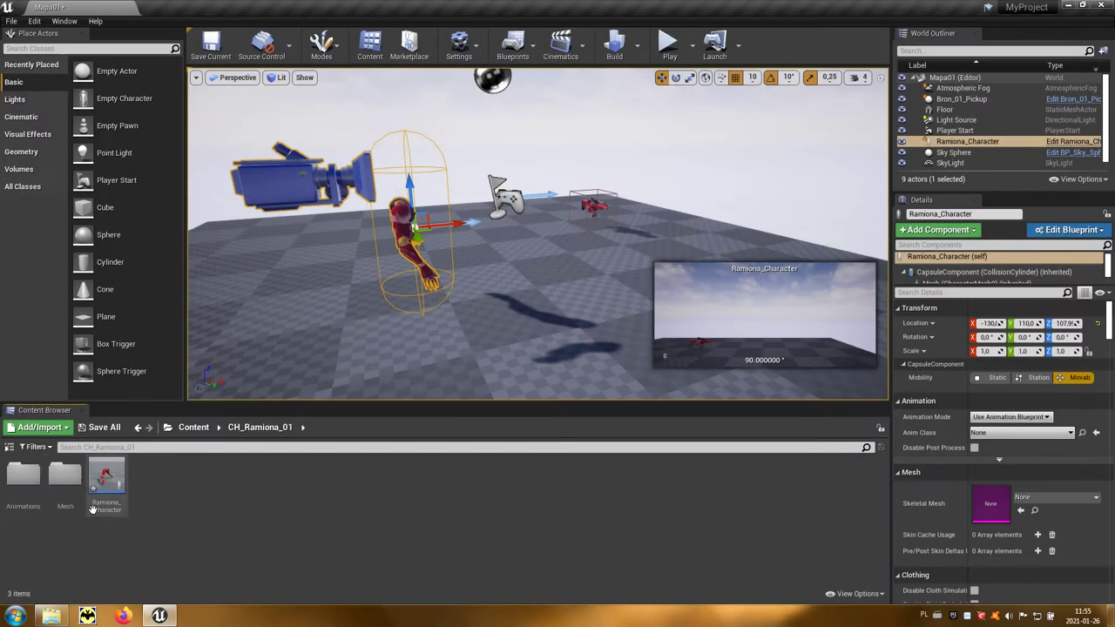
# Create an Anim Blueprint from the CH_Ramiona_01 mesh and name it CH_Ramiona_01_BP.
pyautogui.doubleClick(76, 491)
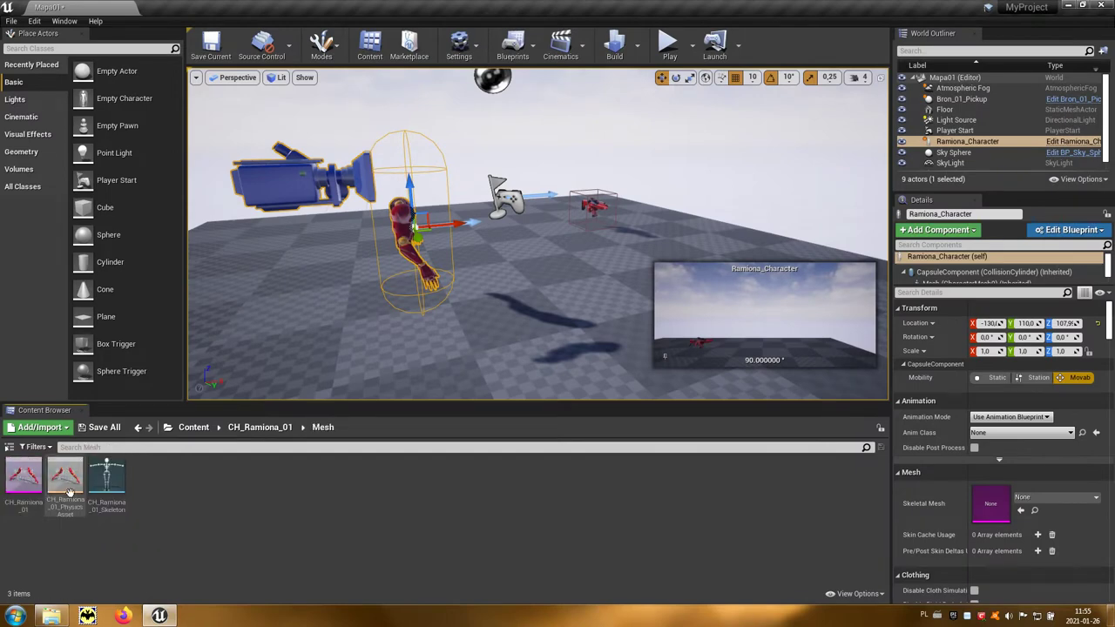
pyautogui.click(21, 493)
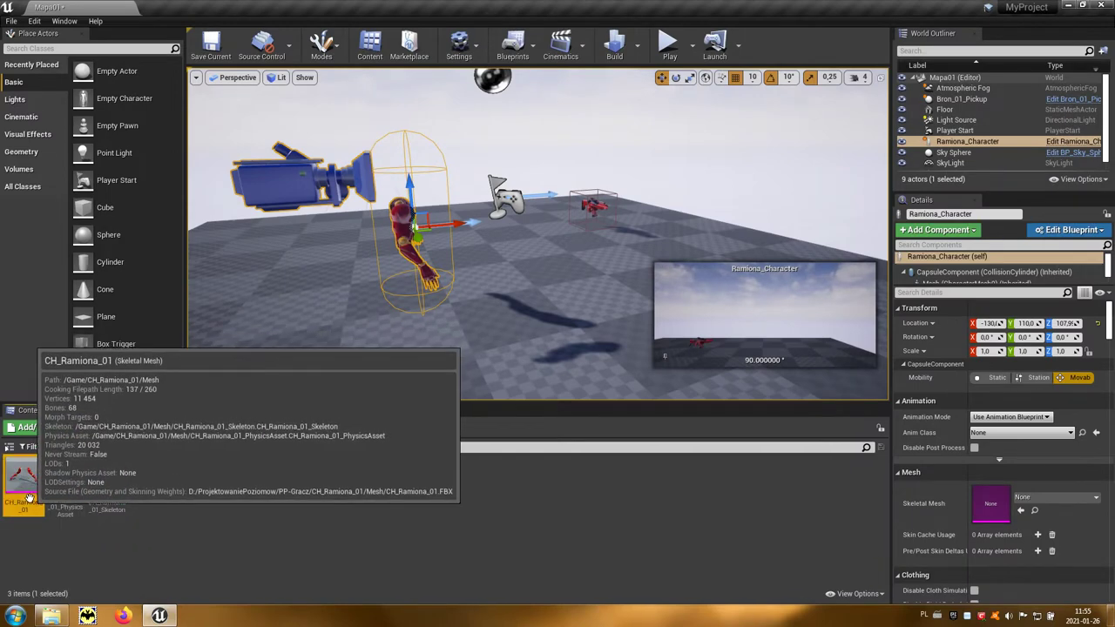
pyautogui.rightClick(30, 493)
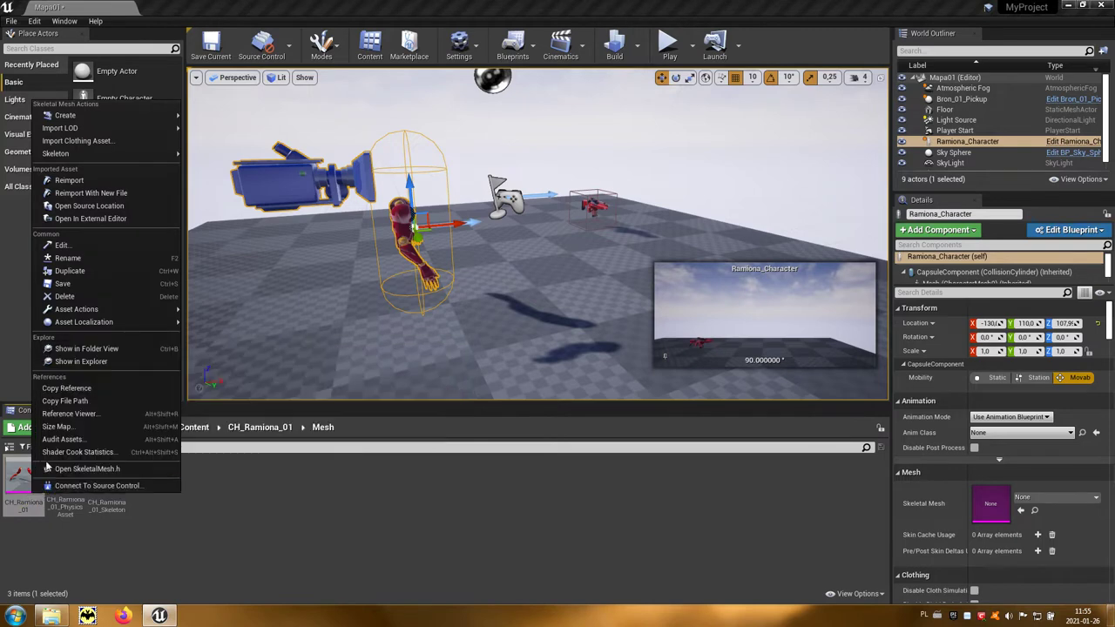
pyautogui.moveTo(113, 115)
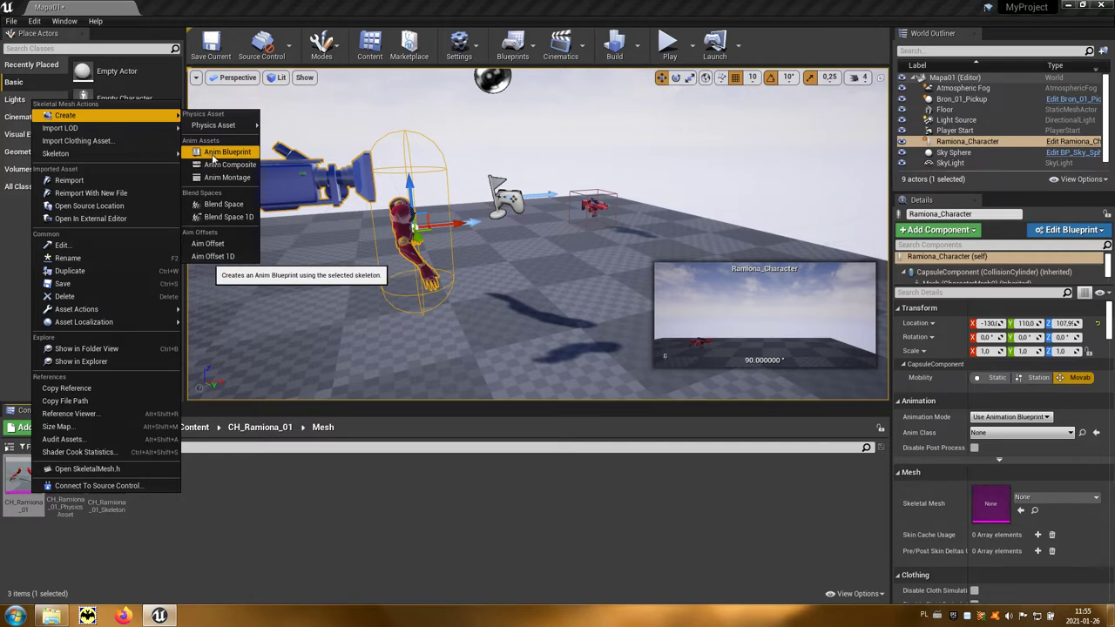
pyautogui.click(250, 153)
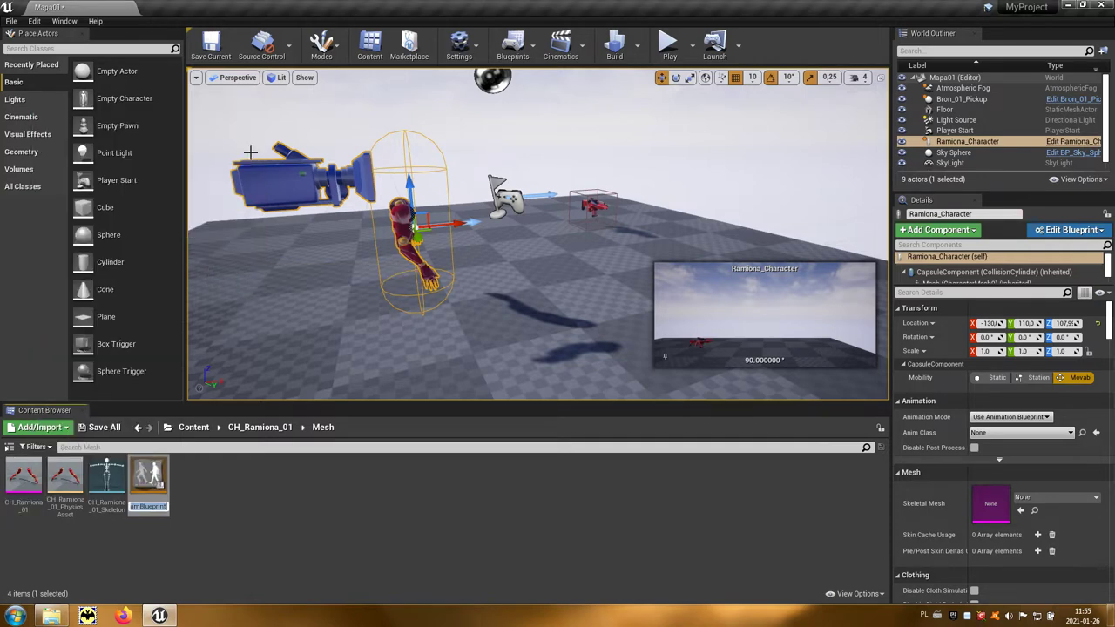
pyautogui.hotkey('ctrl', 'v')
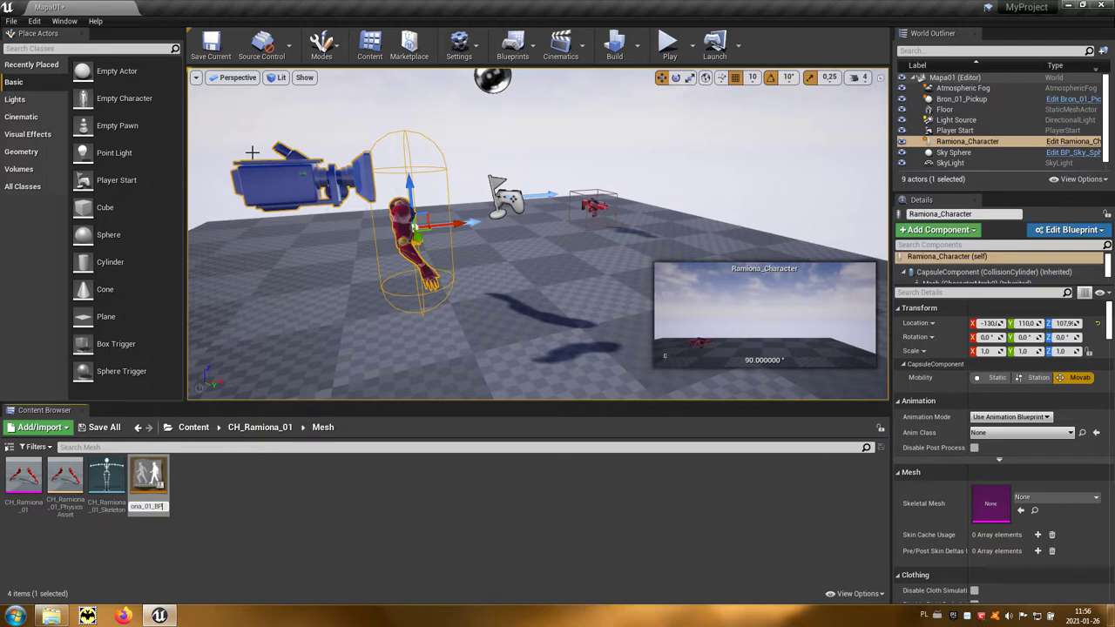
pyautogui.press('Return')
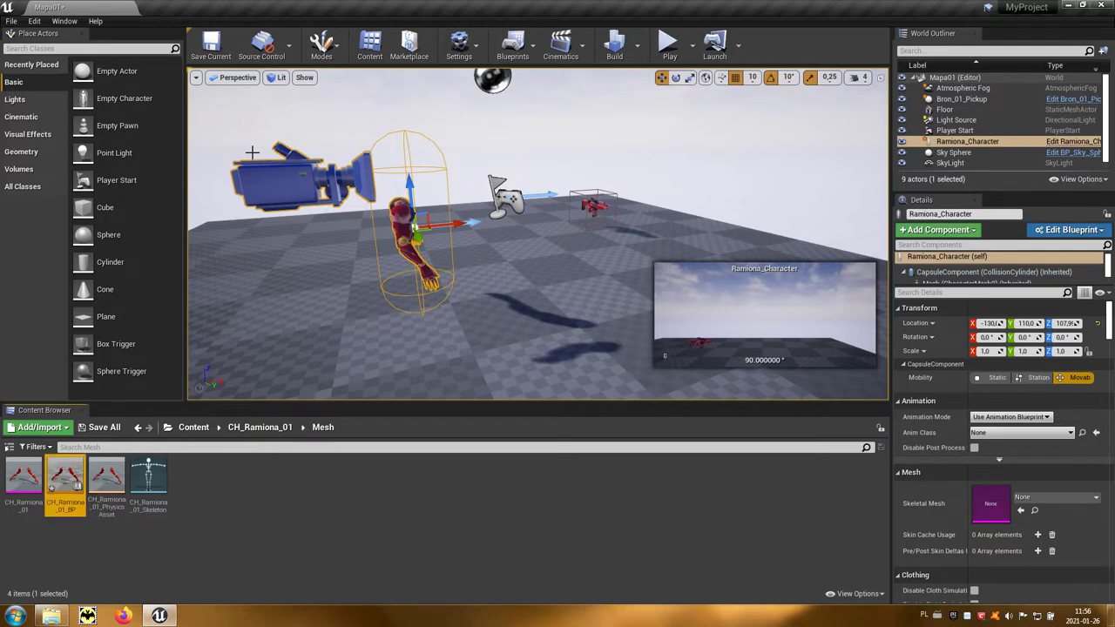
# Open CH_Ramiona_01_BP and centre the nodes in its Event Graph.
pyautogui.moveTo(69, 474)
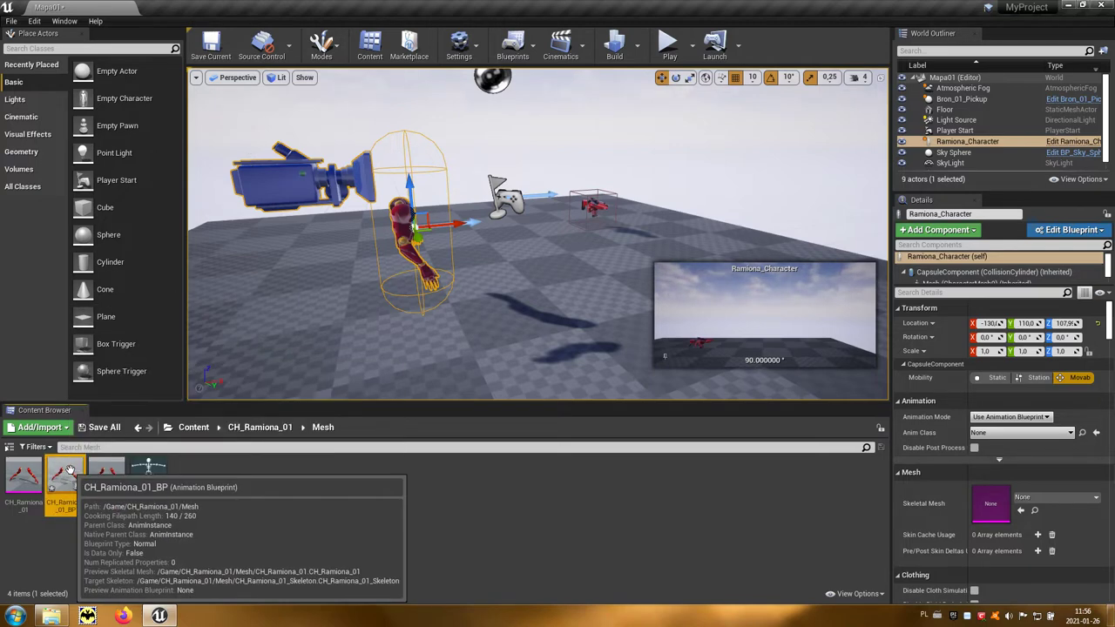
pyautogui.doubleClick(69, 475)
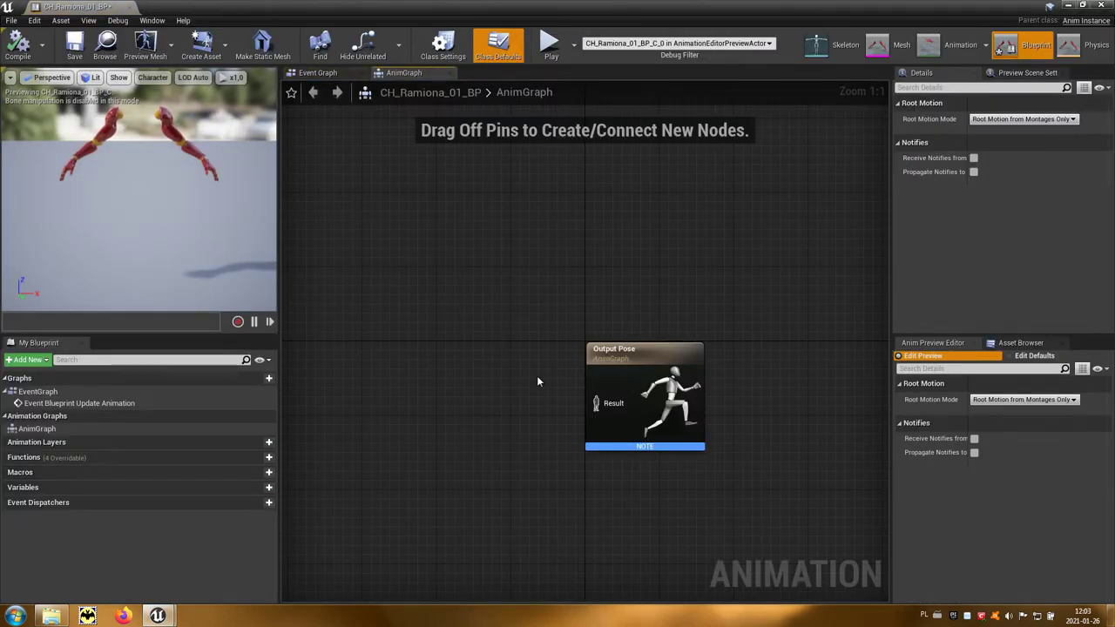
pyautogui.click(340, 80)
pyautogui.moveTo(490, 369)
pyautogui.mouseDown(button='right')
pyautogui.moveTo(427, 346)
pyautogui.moveTo(282, 345)
pyautogui.mouseUp(button='right')
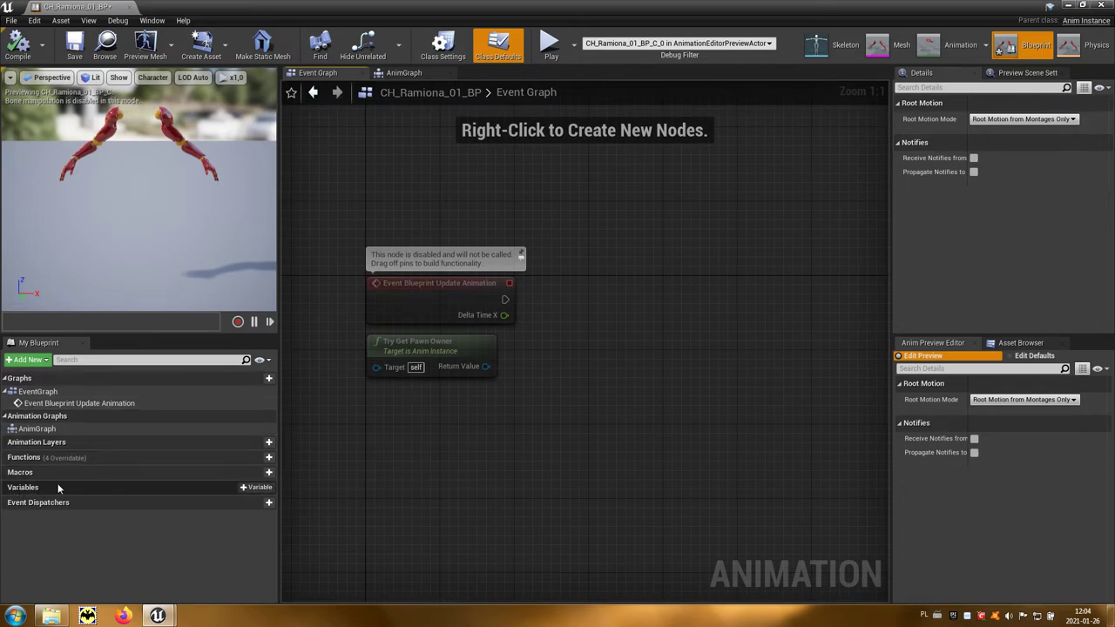
# Add variables Lata (Boolean) and Predkosc, changing Predkosc's type to Float.
pyautogui.click(254, 489)
pyautogui.write('Lata')
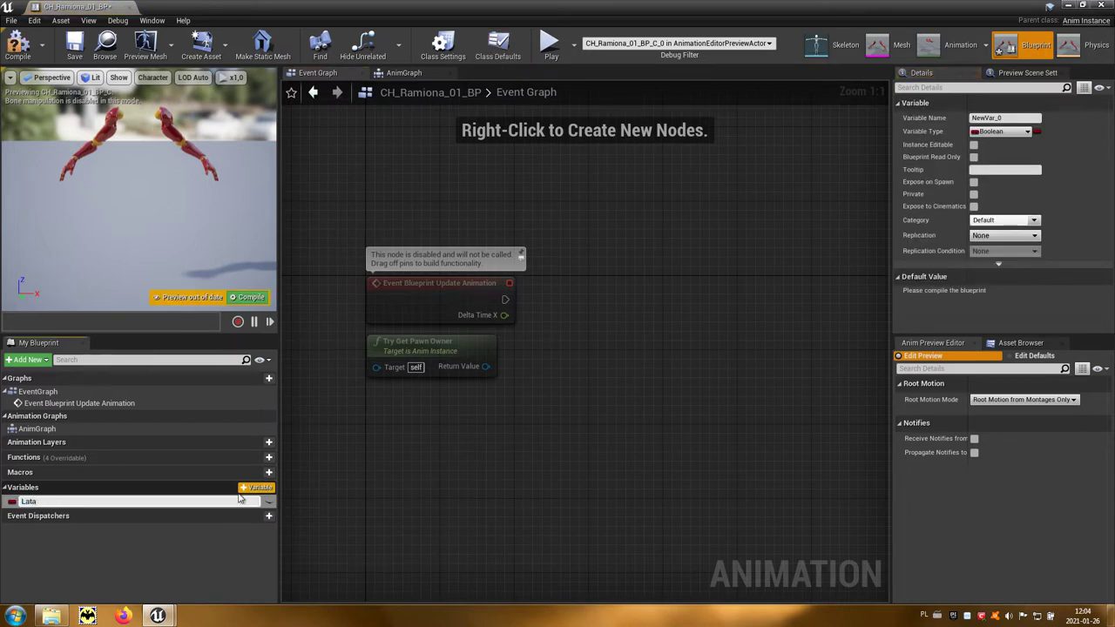
pyautogui.press('Return')
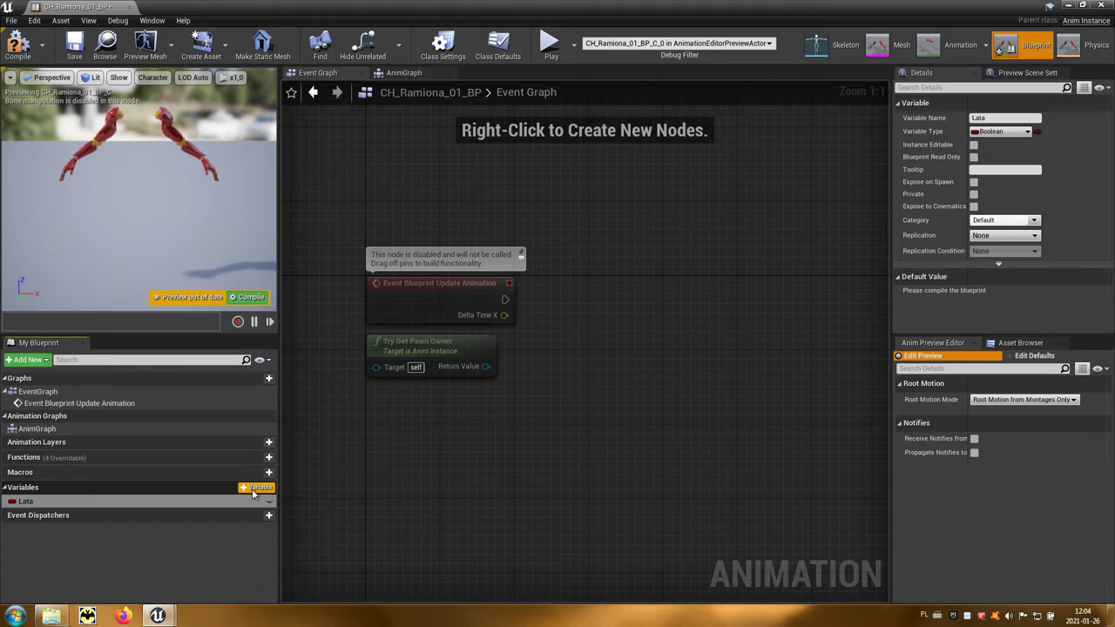
pyautogui.click(250, 488)
pyautogui.write('Predkosc')
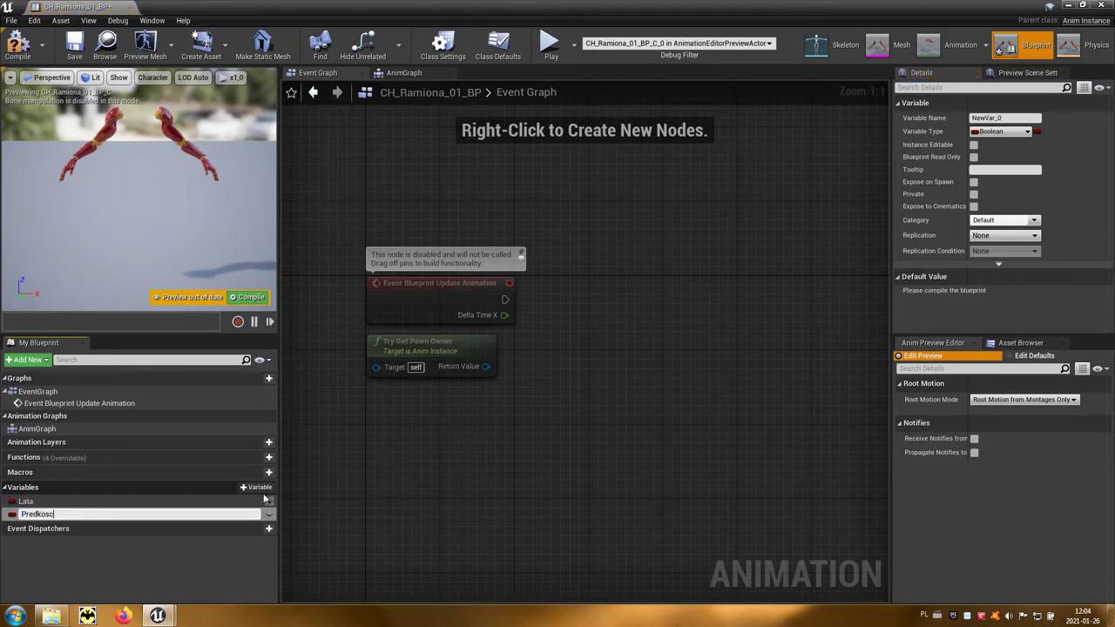
pyautogui.press('Return')
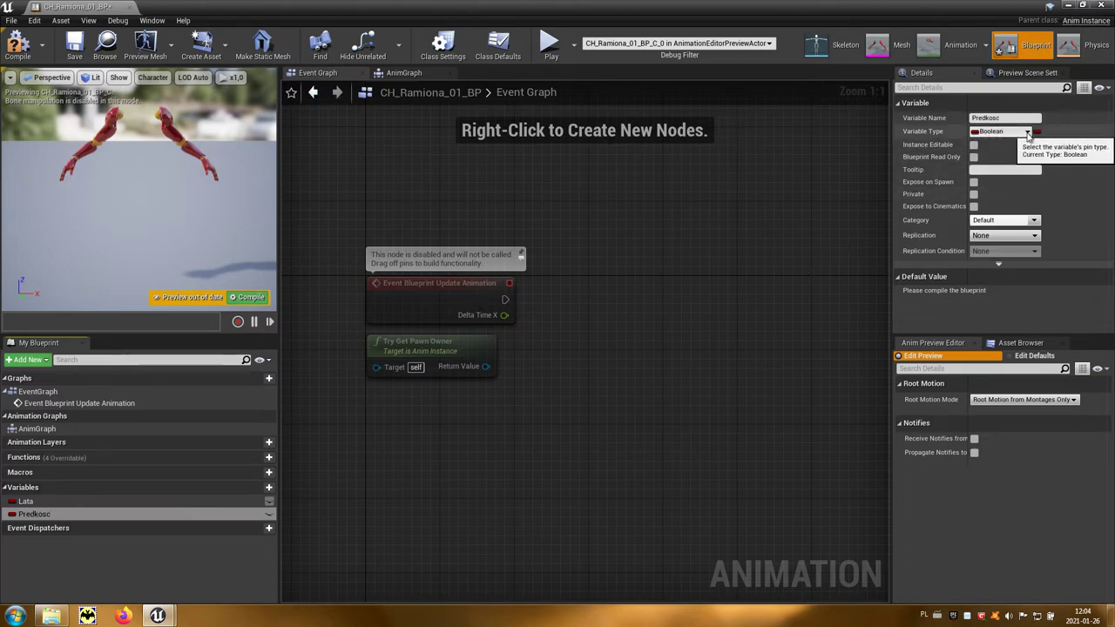
pyautogui.click(1027, 132)
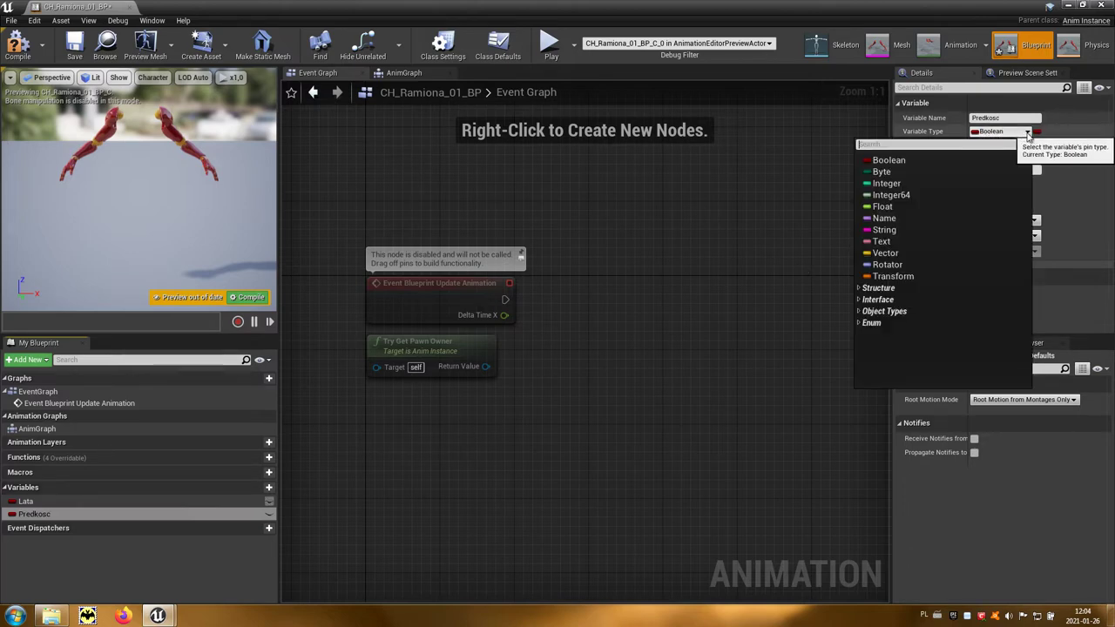
pyautogui.click(884, 208)
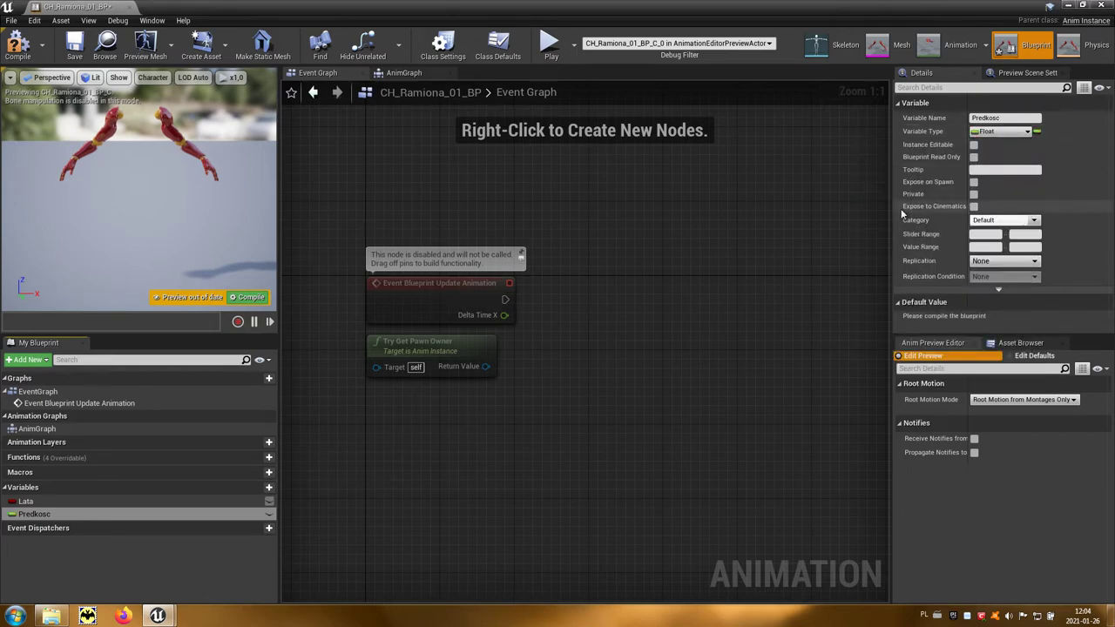
# Wire Try Get Pawn Owner's Return Value into a new Get Velocity node.
pyautogui.moveTo(575, 405); pyautogui.dragTo(514, 427, button='right')
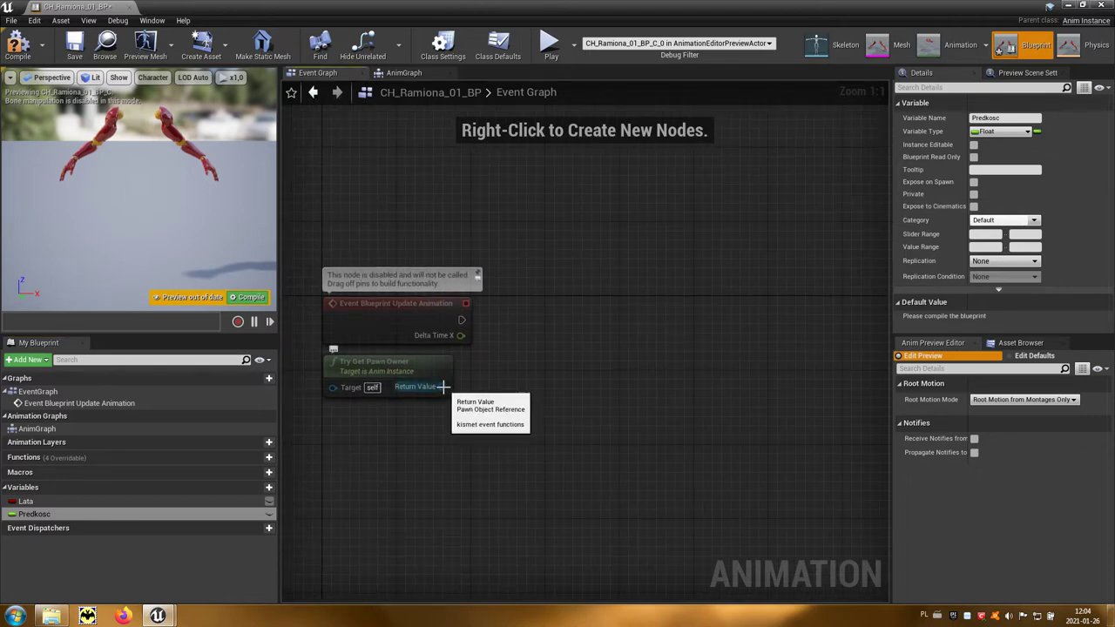
pyautogui.moveTo(442, 387); pyautogui.dragTo(515, 384)
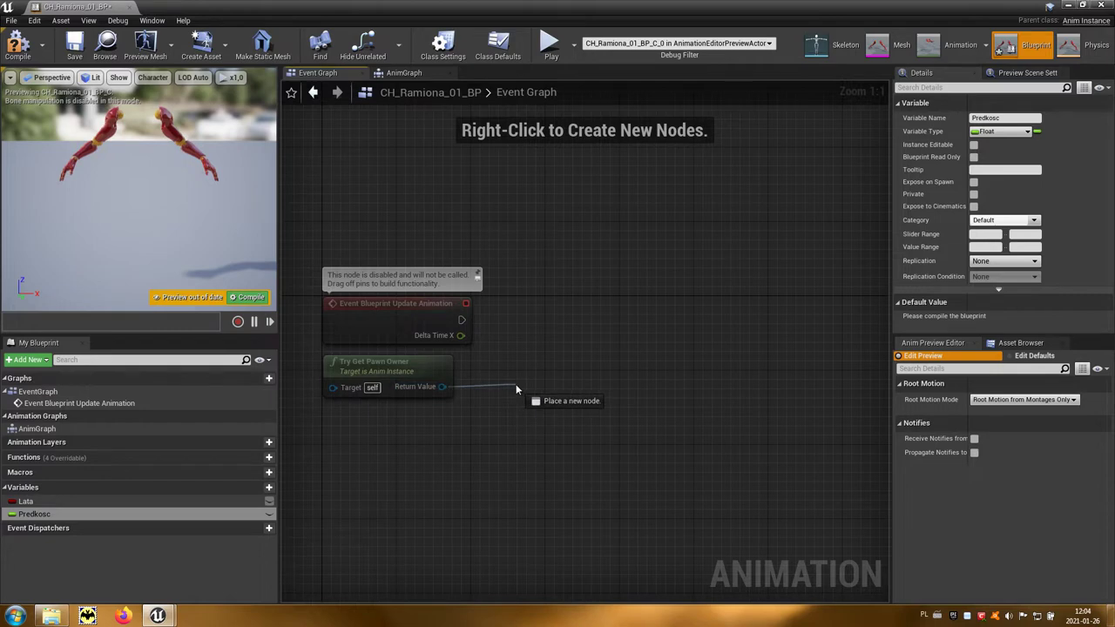
pyautogui.write('getve')
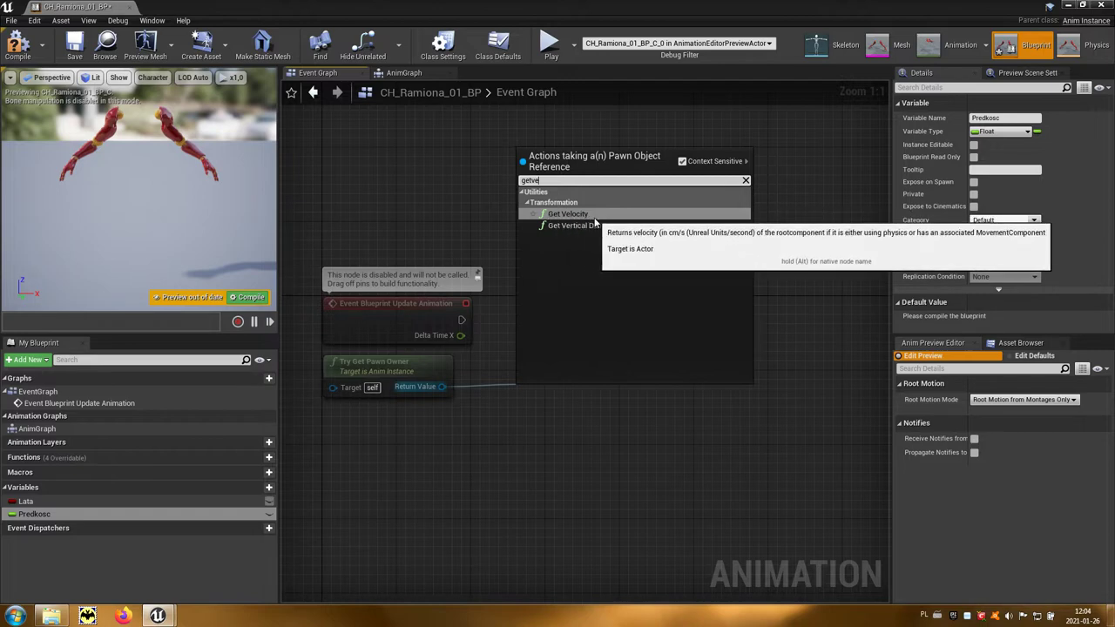
pyautogui.click(593, 215)
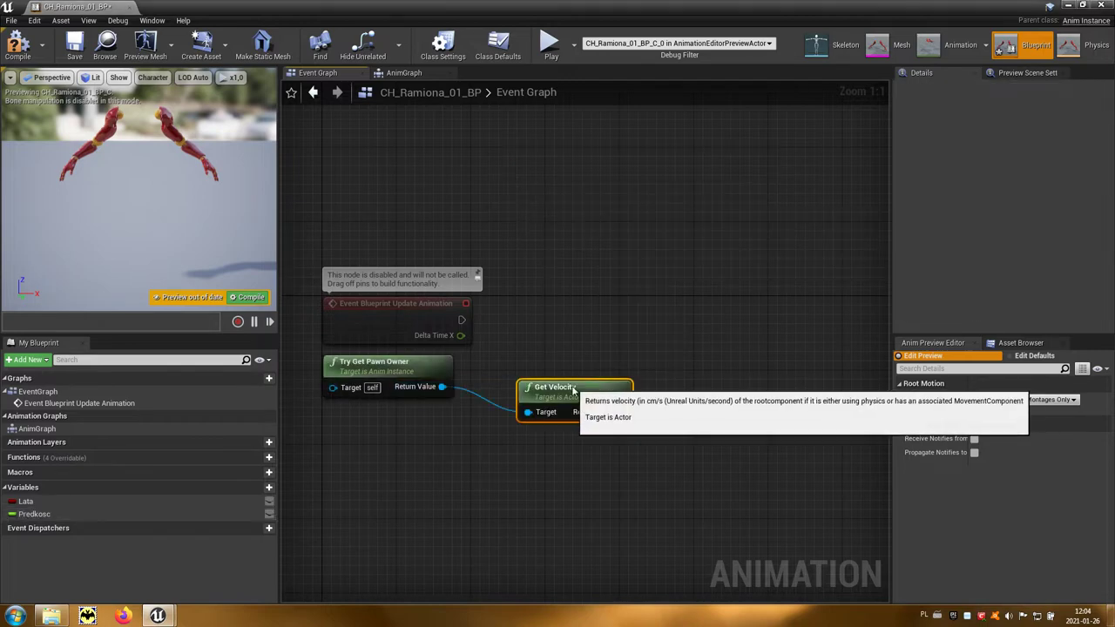
pyautogui.moveTo(572, 384); pyautogui.dragTo(544, 357)
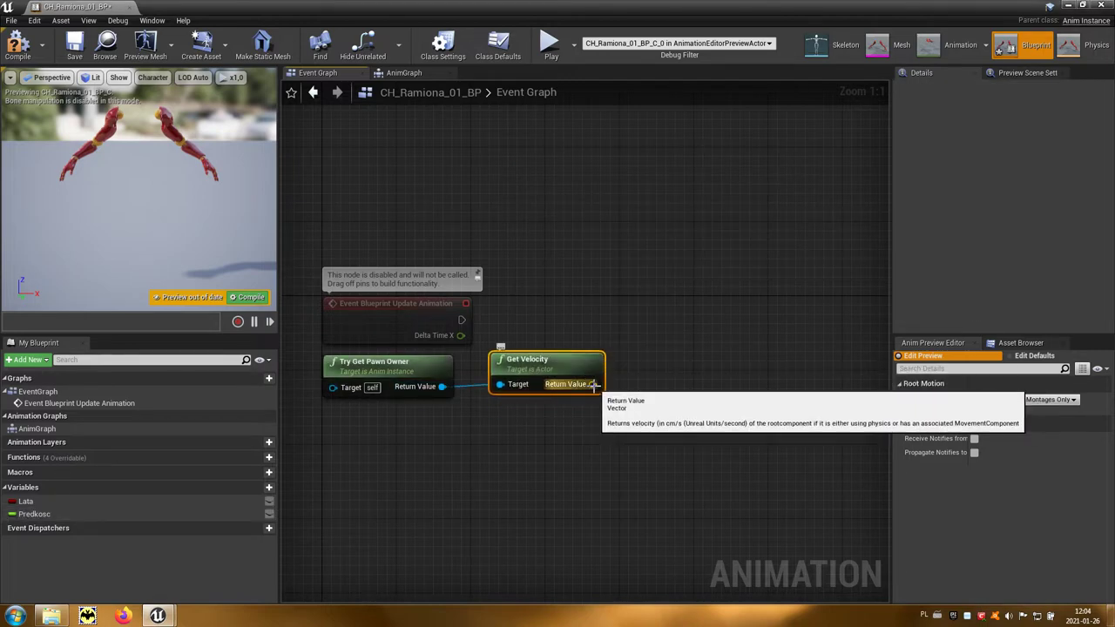
# Feed Get Velocity's Return Value into a new VectorLength node.
pyautogui.moveTo(592, 384); pyautogui.dragTo(687, 403)
pyautogui.write('ve')
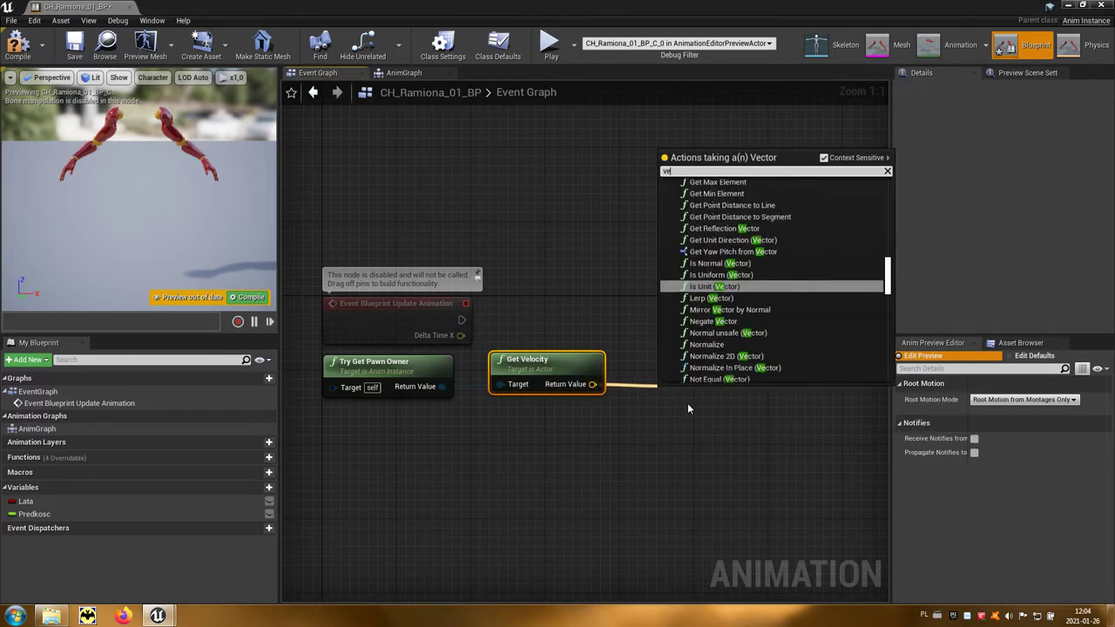
pyautogui.write('ctor')
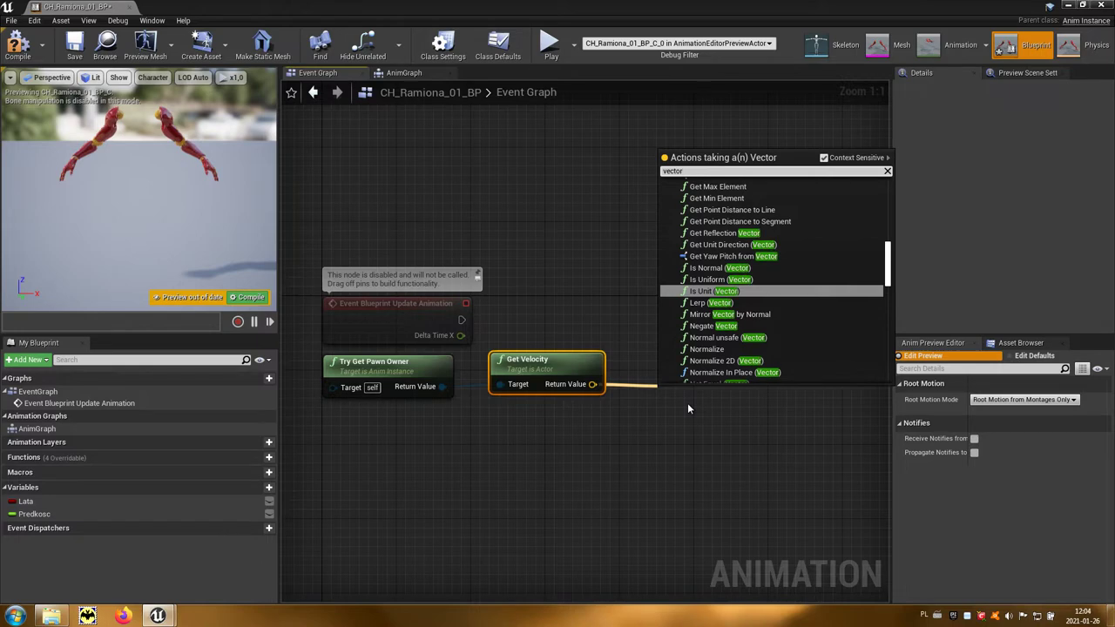
pyautogui.write('l')
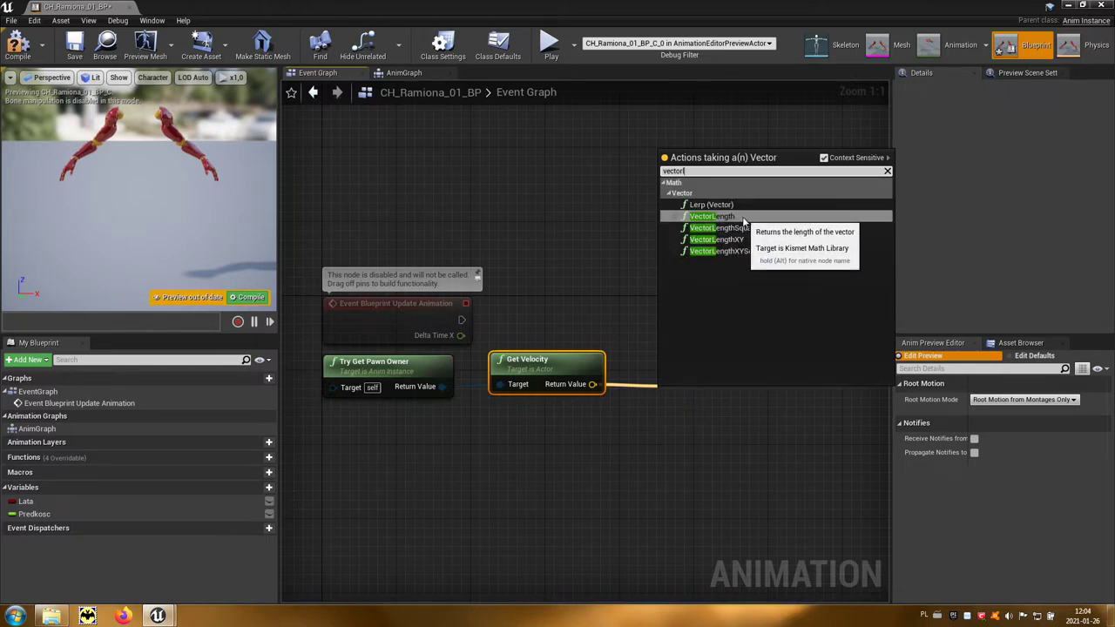
pyautogui.click(744, 222)
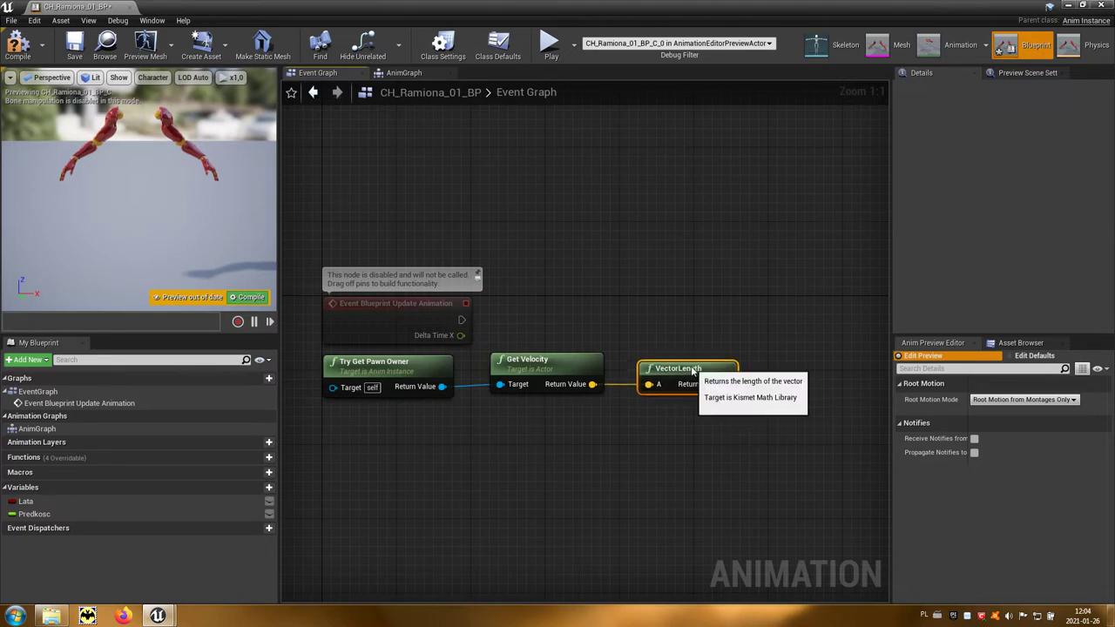
pyautogui.moveTo(713, 432); pyautogui.dragTo(597, 430, button='right')
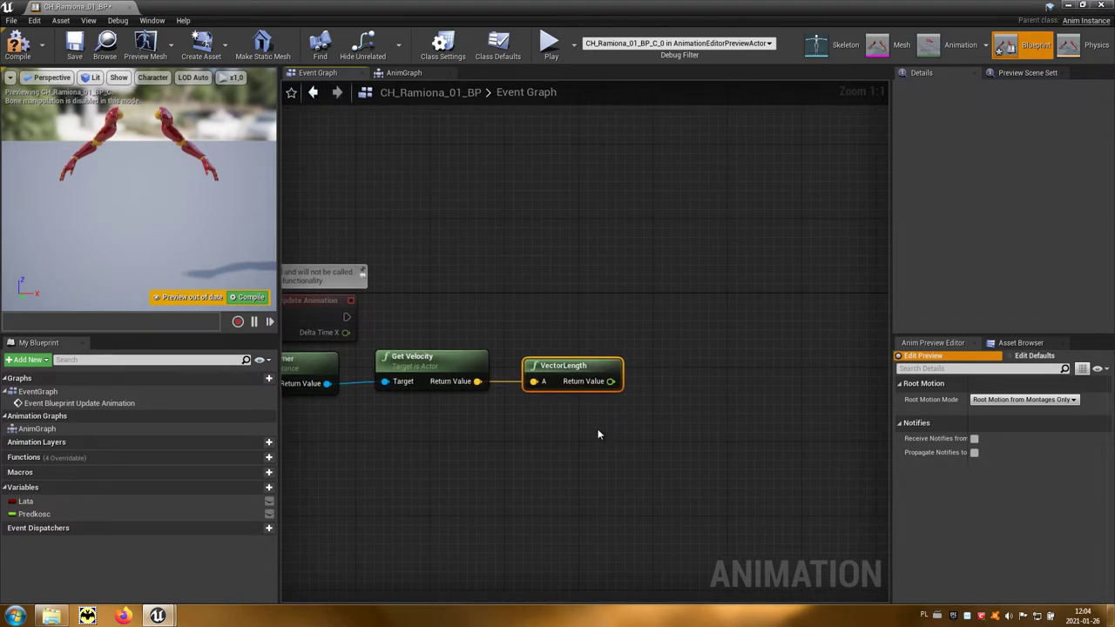
pyautogui.click(68, 515)
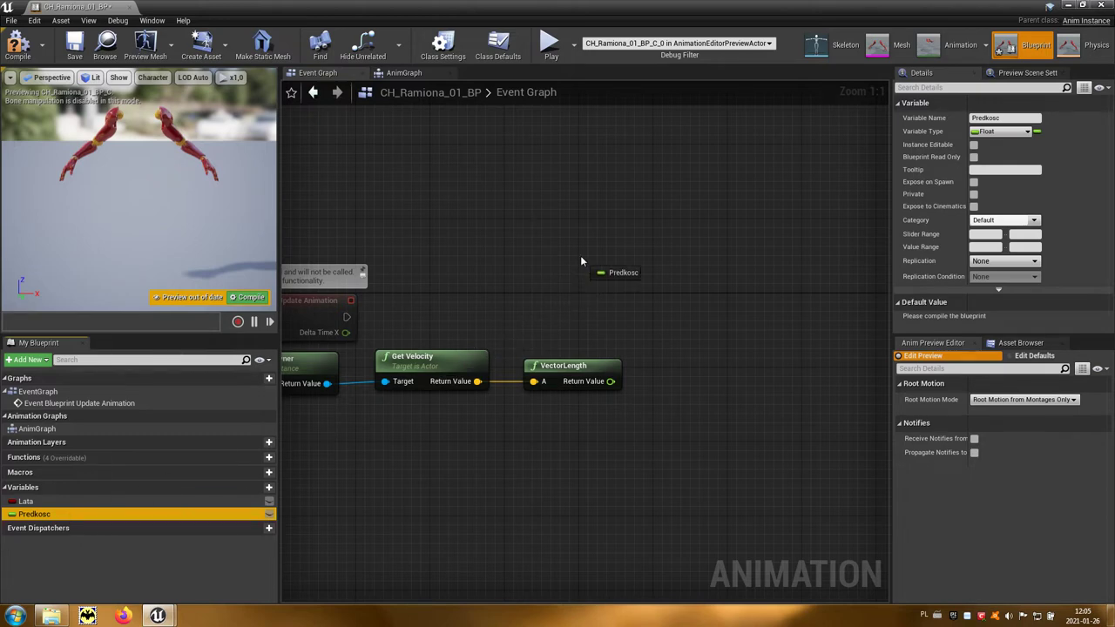
# Add a Set Predkosc node after Event Blueprint Update Animation, fed by VectorLength's output.
pyautogui.moveTo(70, 516); pyautogui.dragTo(582, 261)
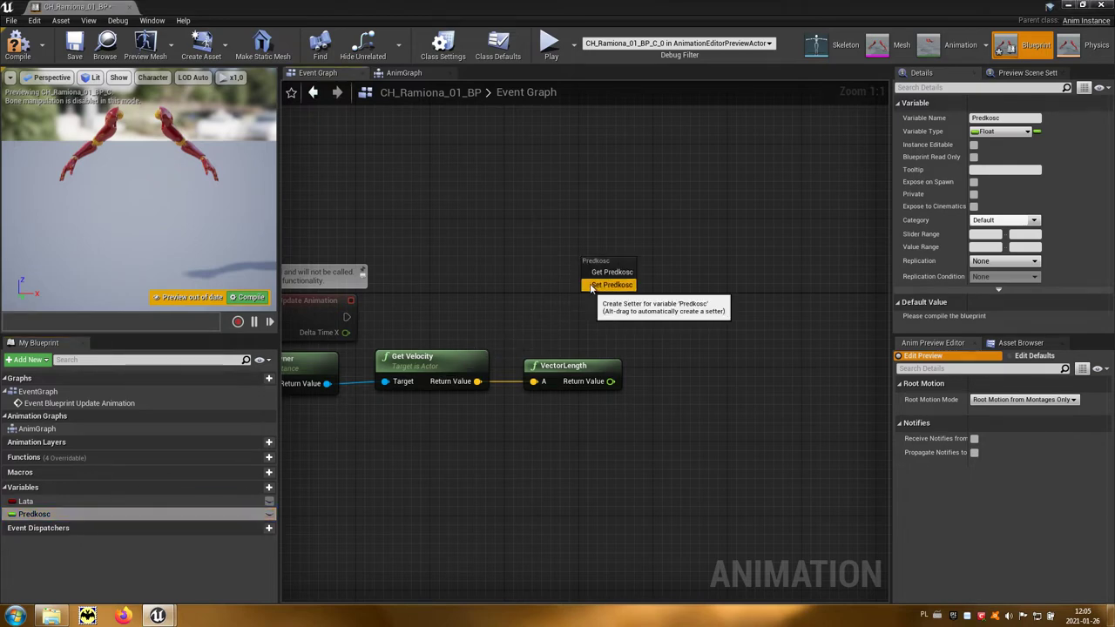
pyautogui.click(603, 288)
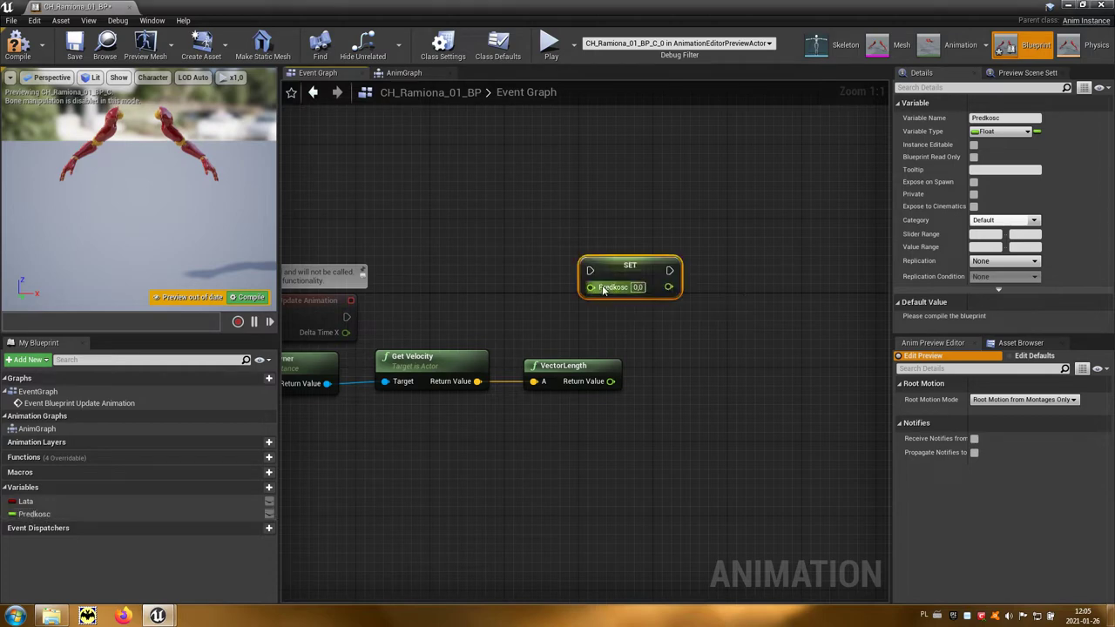
pyautogui.moveTo(612, 276)
pyautogui.mouseDown()
pyautogui.moveTo(686, 304)
pyautogui.moveTo(347, 317)
pyautogui.mouseUp()
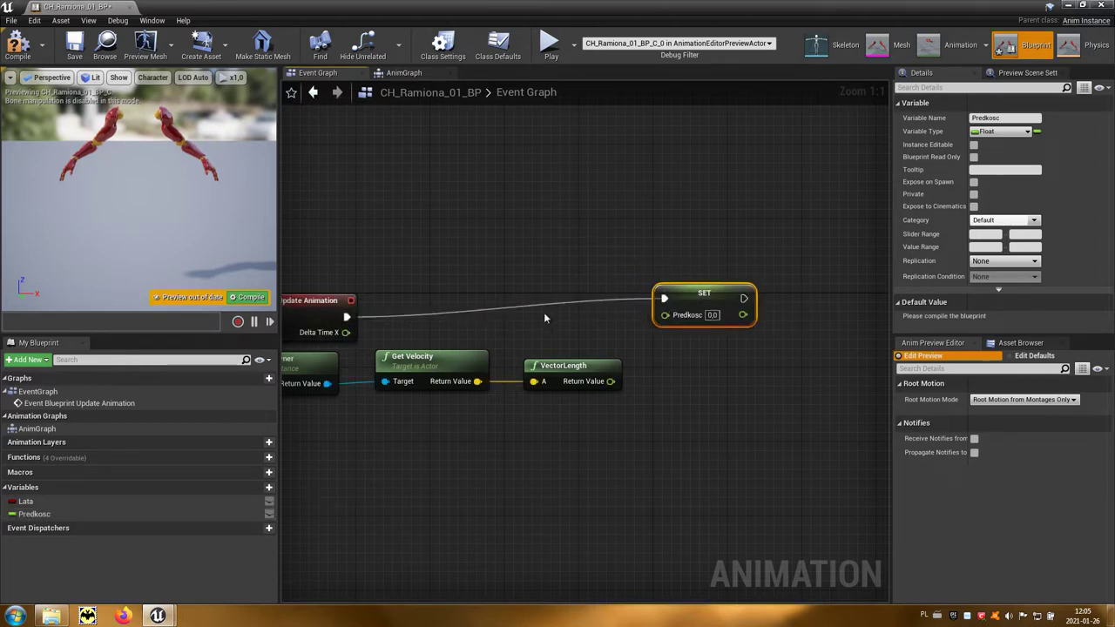
pyautogui.moveTo(703, 301); pyautogui.dragTo(704, 313)
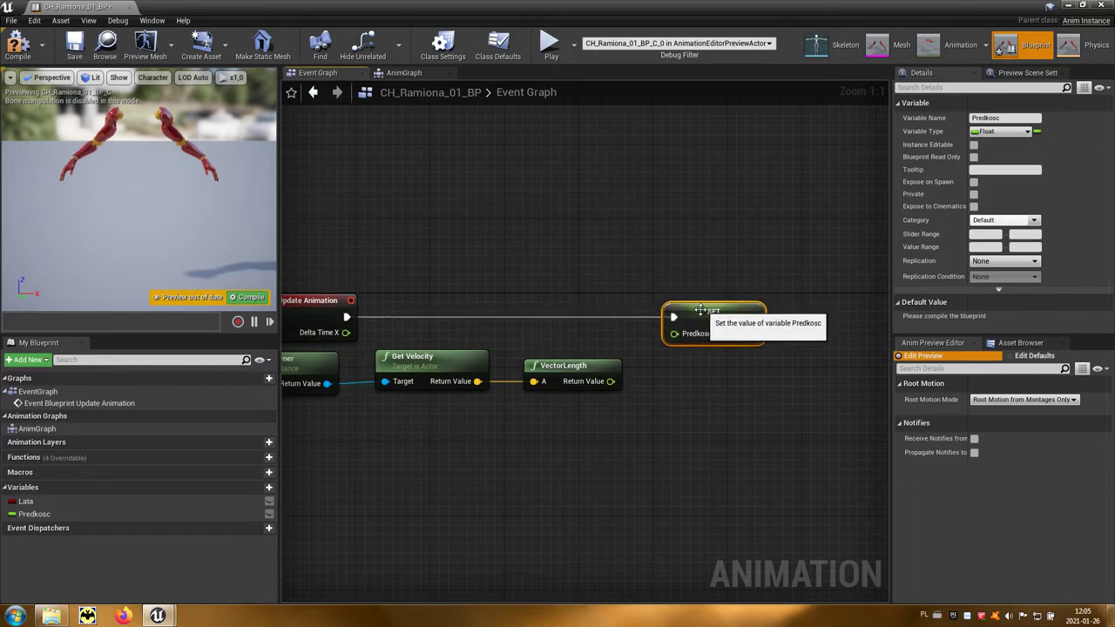
pyautogui.moveTo(610, 381); pyautogui.dragTo(674, 333)
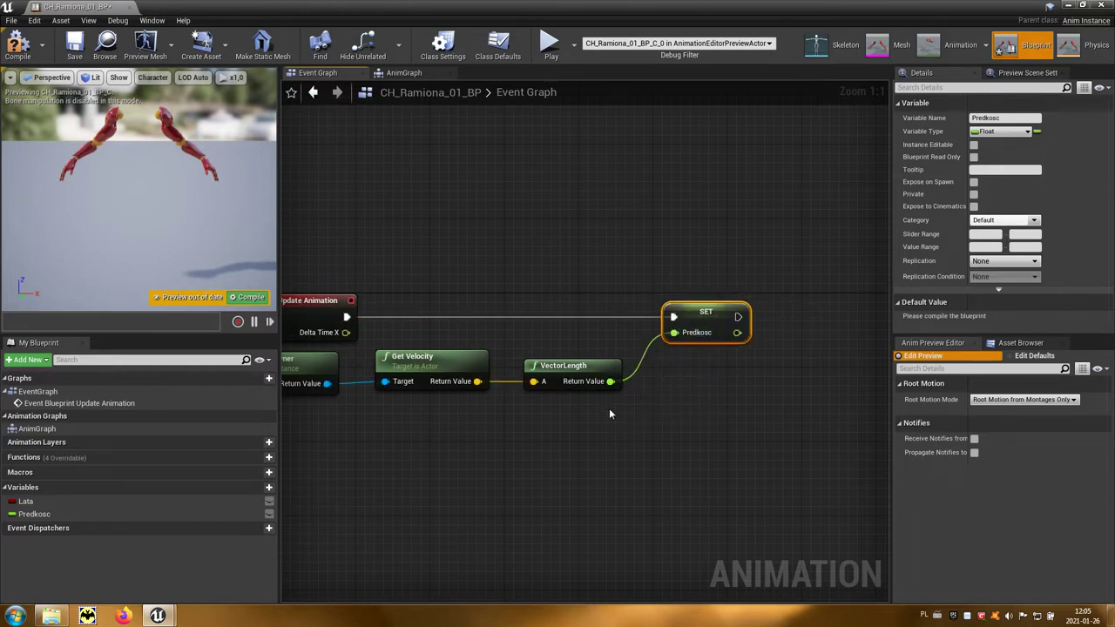
pyautogui.moveTo(500, 444); pyautogui.dragTo(579, 432, button='right')
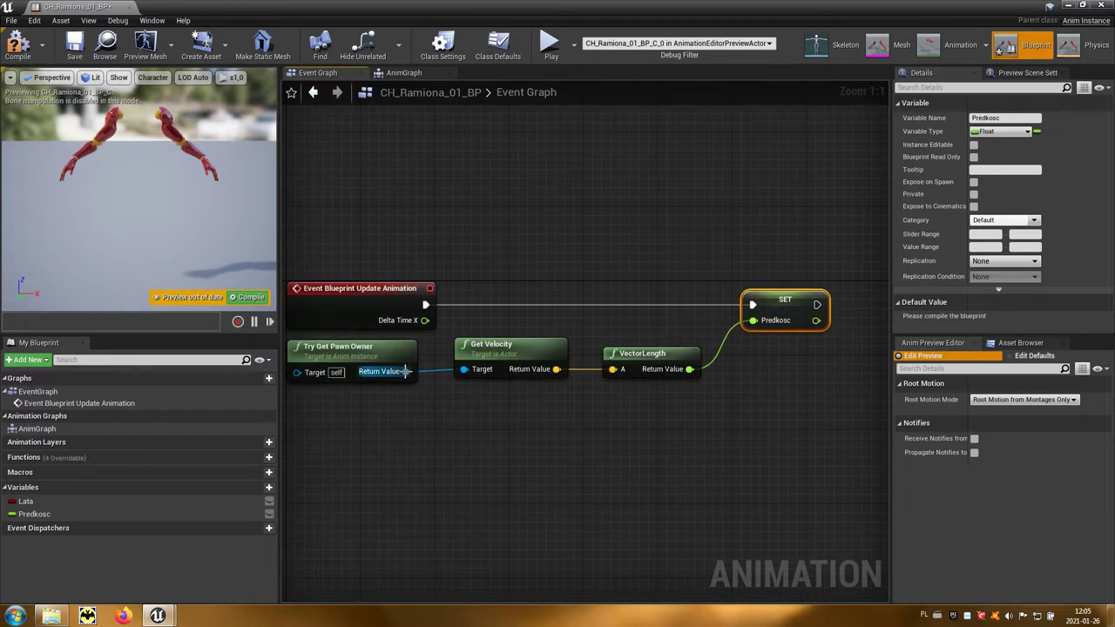
pyautogui.moveTo(405, 372); pyautogui.dragTo(477, 441)
# Chain the pawn owner through Get Movement Component into a new Is Falling node.
pyautogui.write('getm')
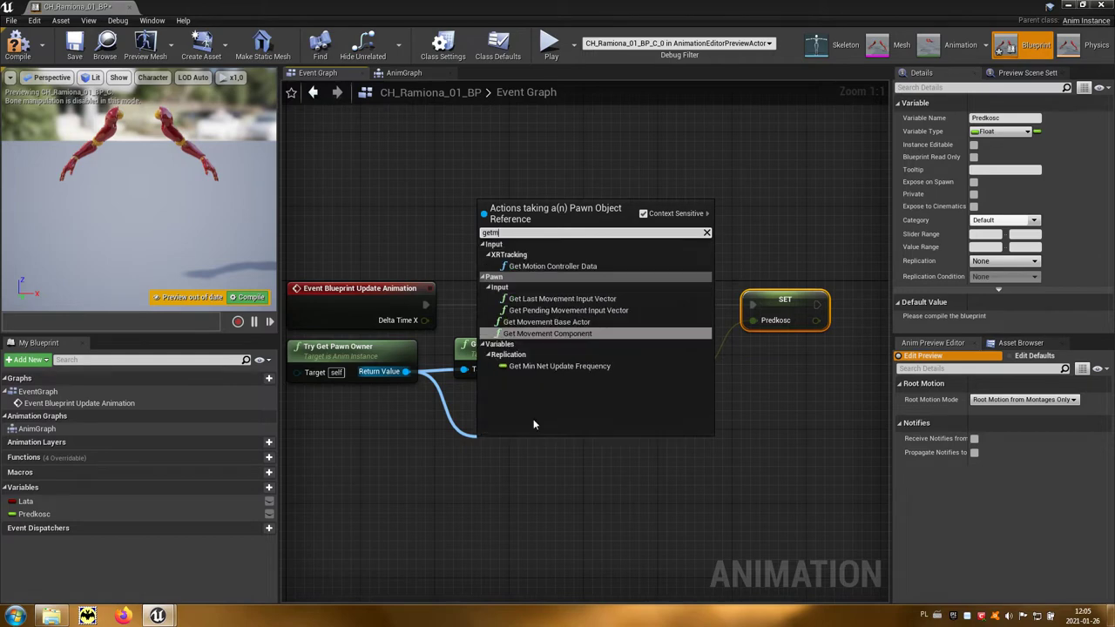
pyautogui.write('ov')
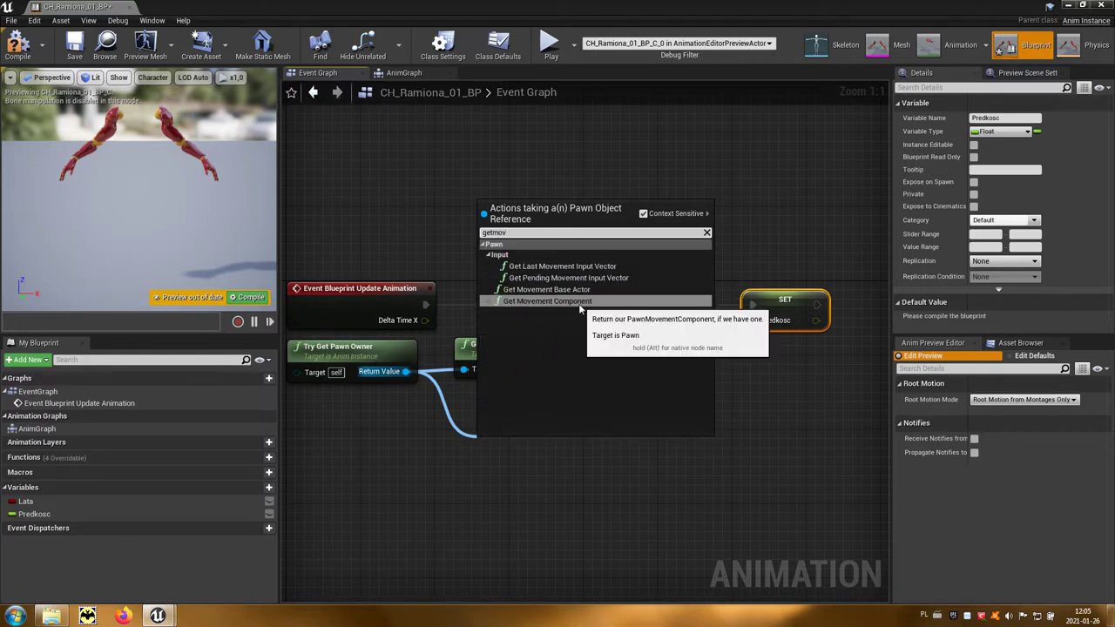
pyautogui.click(547, 300)
pyautogui.moveTo(556, 450)
pyautogui.mouseDown()
pyautogui.moveTo(526, 431)
pyautogui.moveTo(526, 412)
pyautogui.mouseUp()
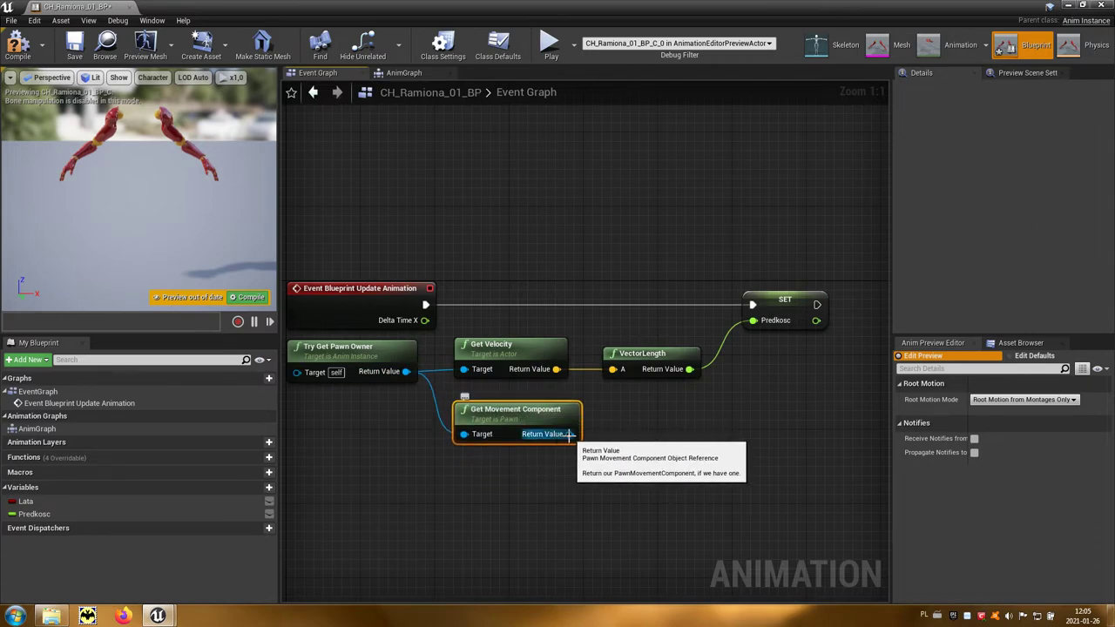
pyautogui.moveTo(568, 434); pyautogui.dragTo(684, 442)
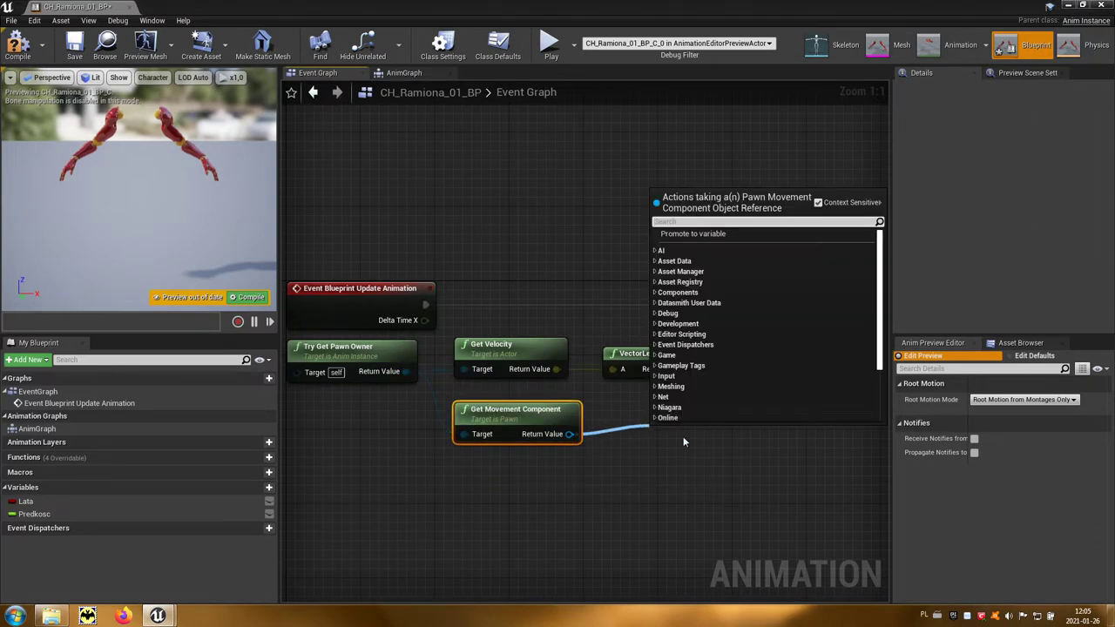
pyautogui.write('isf')
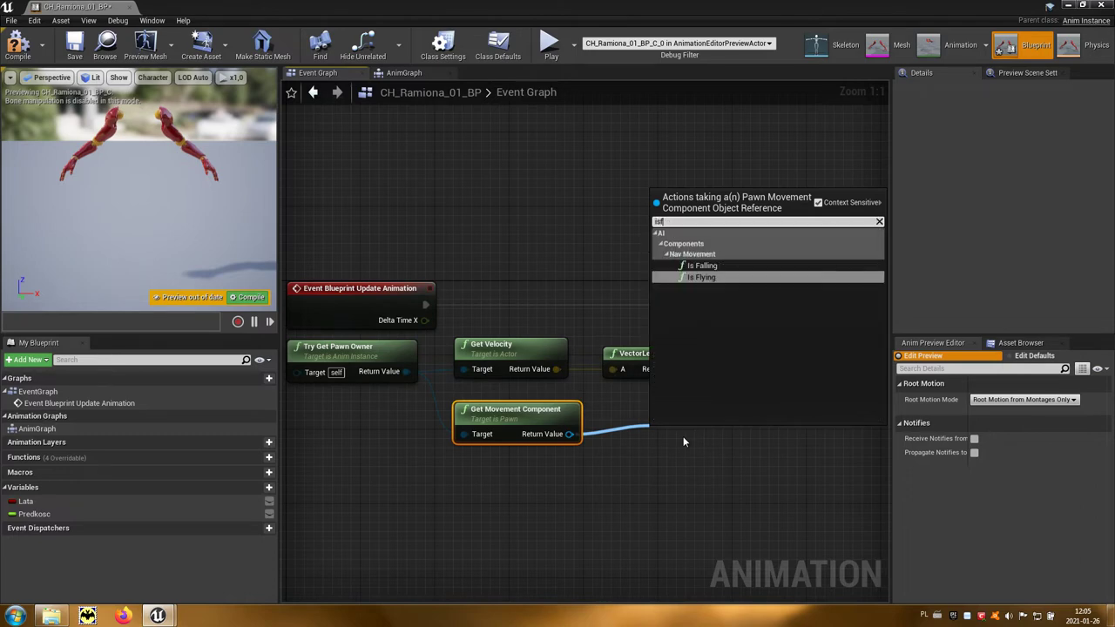
pyautogui.click(729, 268)
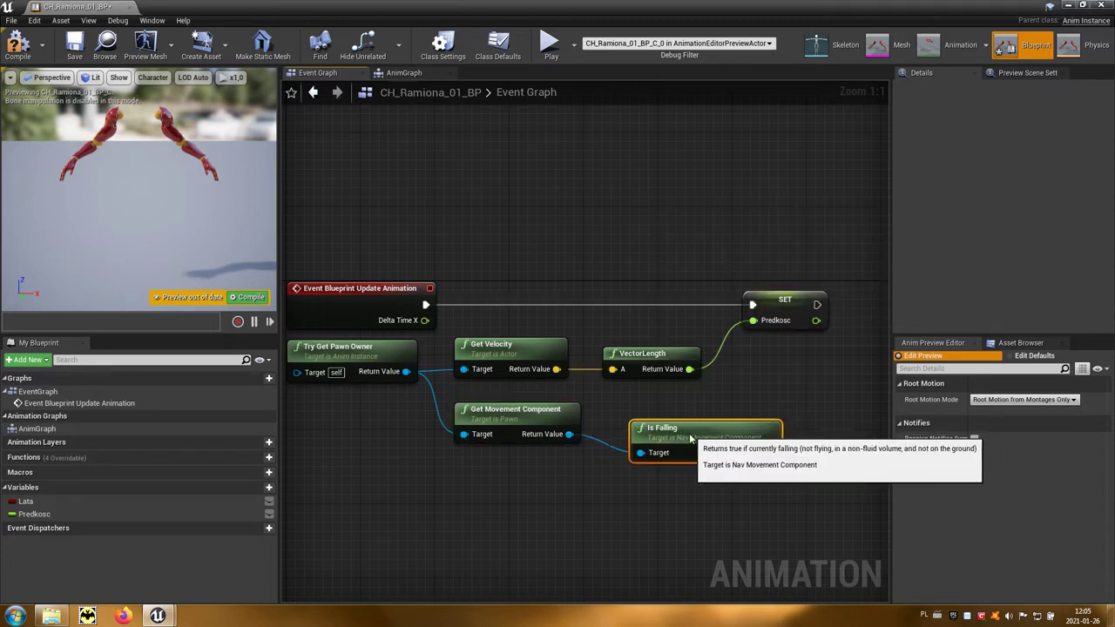
pyautogui.moveTo(715, 470); pyautogui.dragTo(544, 482, button='right')
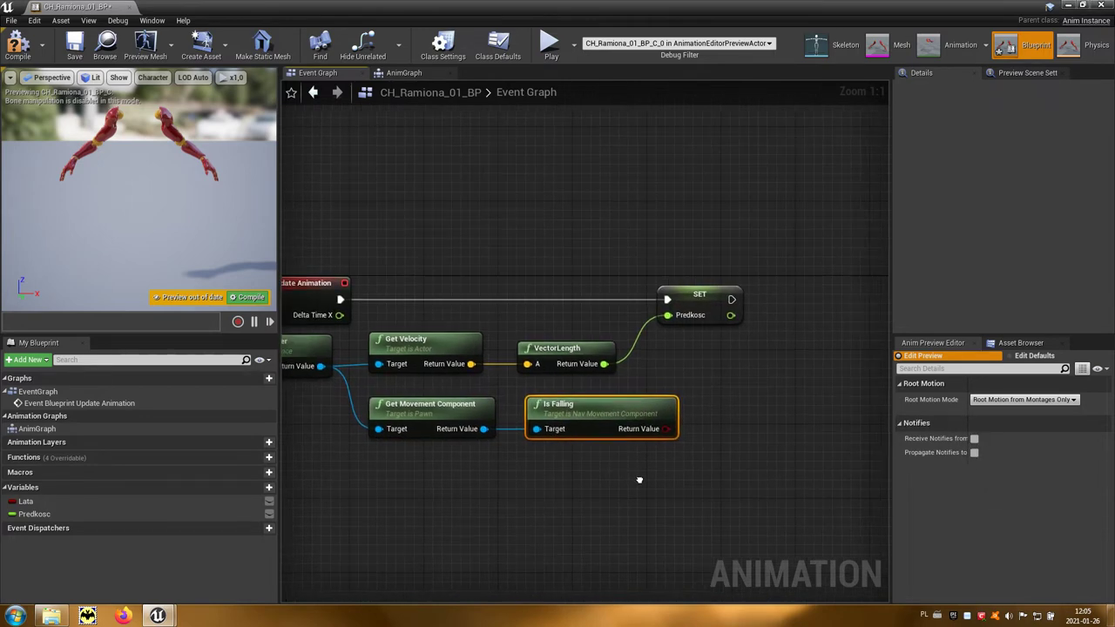
pyautogui.click(50, 510)
# Add a Set Lata node after Set Predkosc, storing Is Falling's Return Value.
pyautogui.moveTo(50, 510)
pyautogui.mouseDown()
pyautogui.moveTo(418, 436)
pyautogui.moveTo(693, 355)
pyautogui.mouseUp()
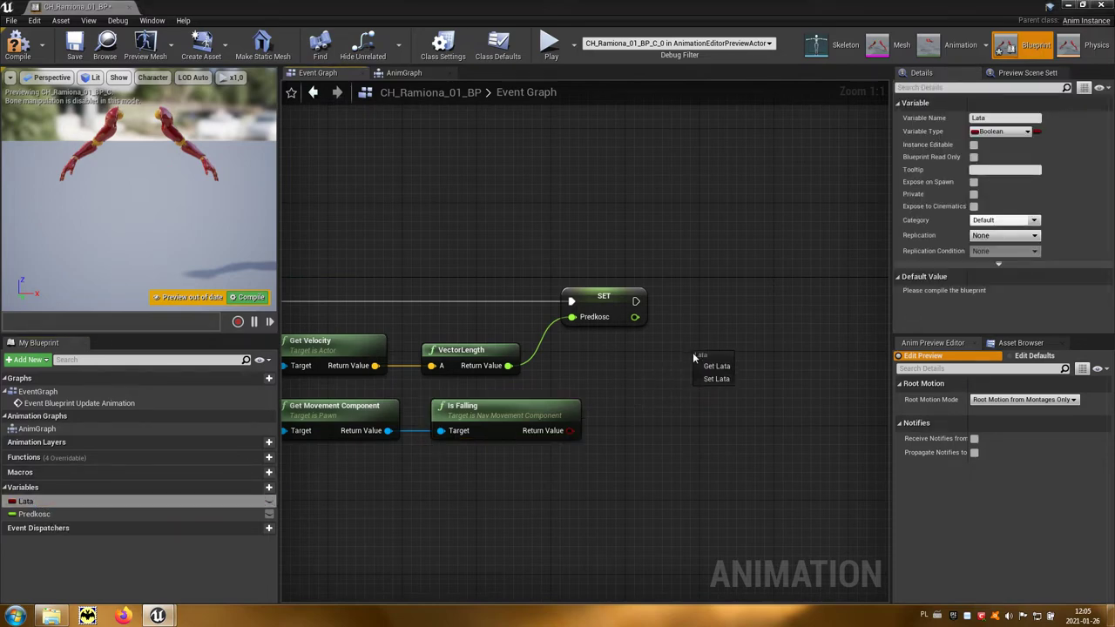
pyautogui.click(716, 379)
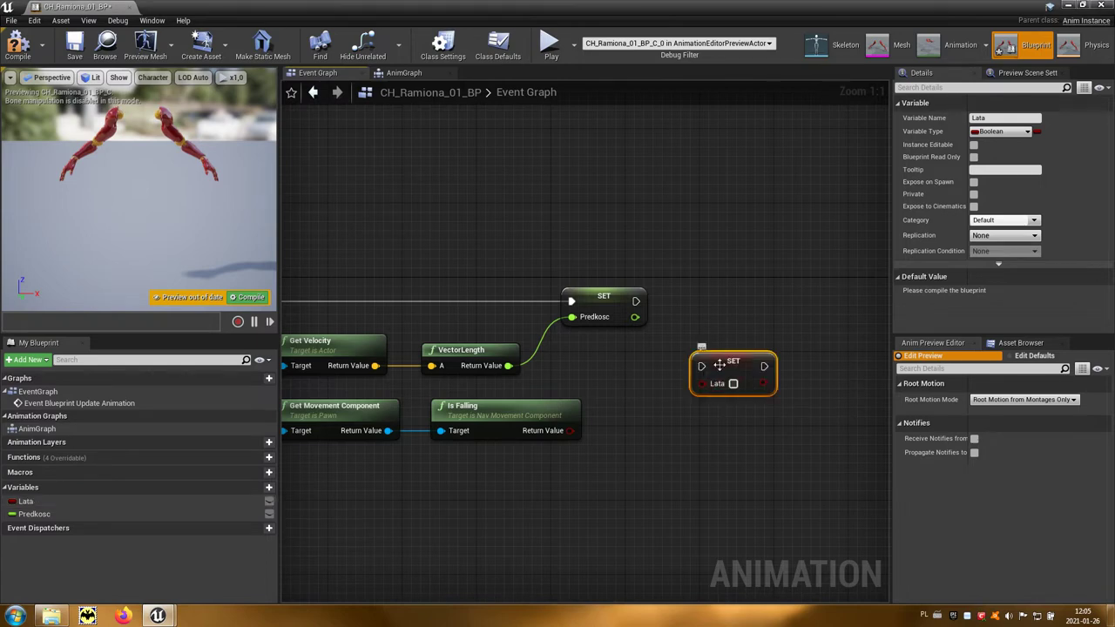
pyautogui.moveTo(713, 369); pyautogui.dragTo(712, 300)
pyautogui.moveTo(636, 300)
pyautogui.mouseDown()
pyautogui.moveTo(693, 302)
pyautogui.moveTo(574, 431)
pyautogui.mouseUp()
pyautogui.moveTo(493, 488); pyautogui.dragTo(660, 484, button='right')
pyautogui.scroll(-1, 660, 485)
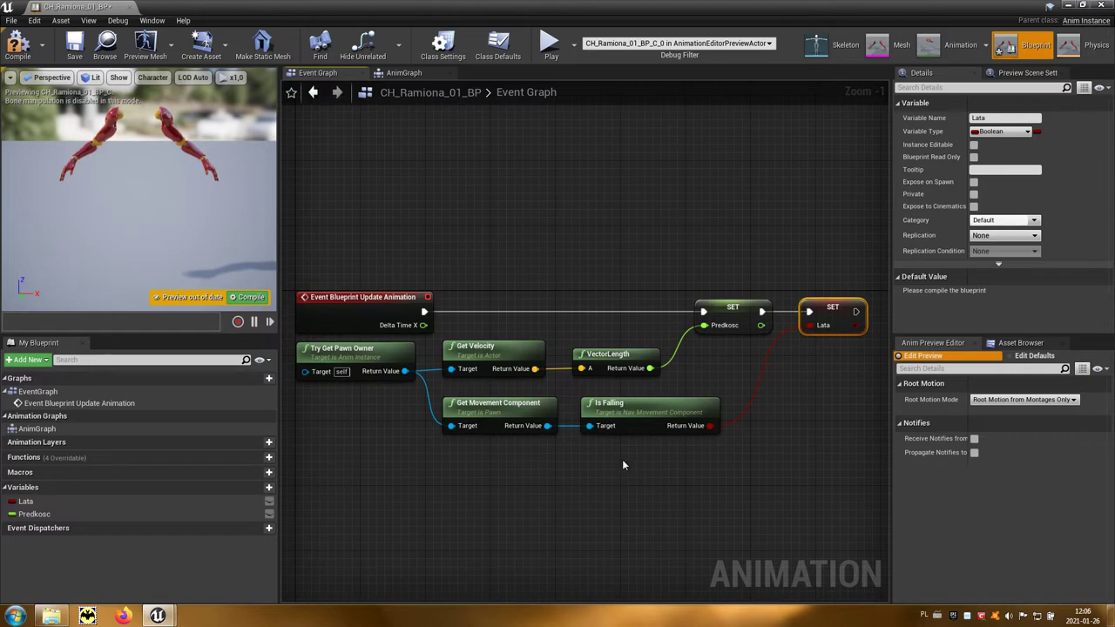
pyautogui.click(403, 74)
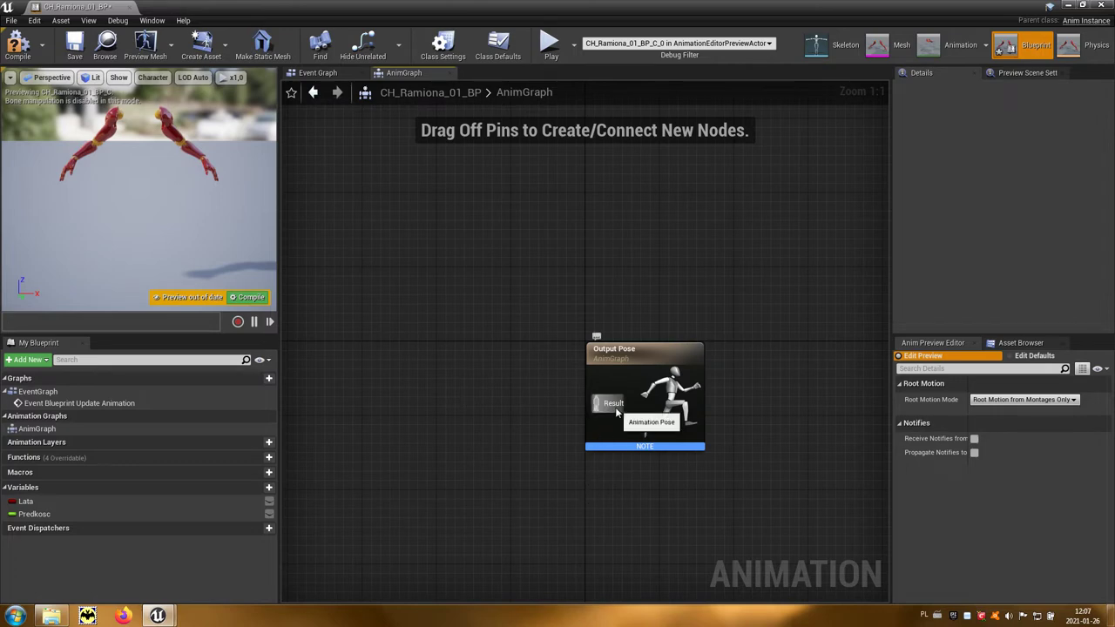
# Connect a New State Machine to Output Pose's Result and open its graph.
pyautogui.moveTo(617, 415); pyautogui.dragTo(477, 427)
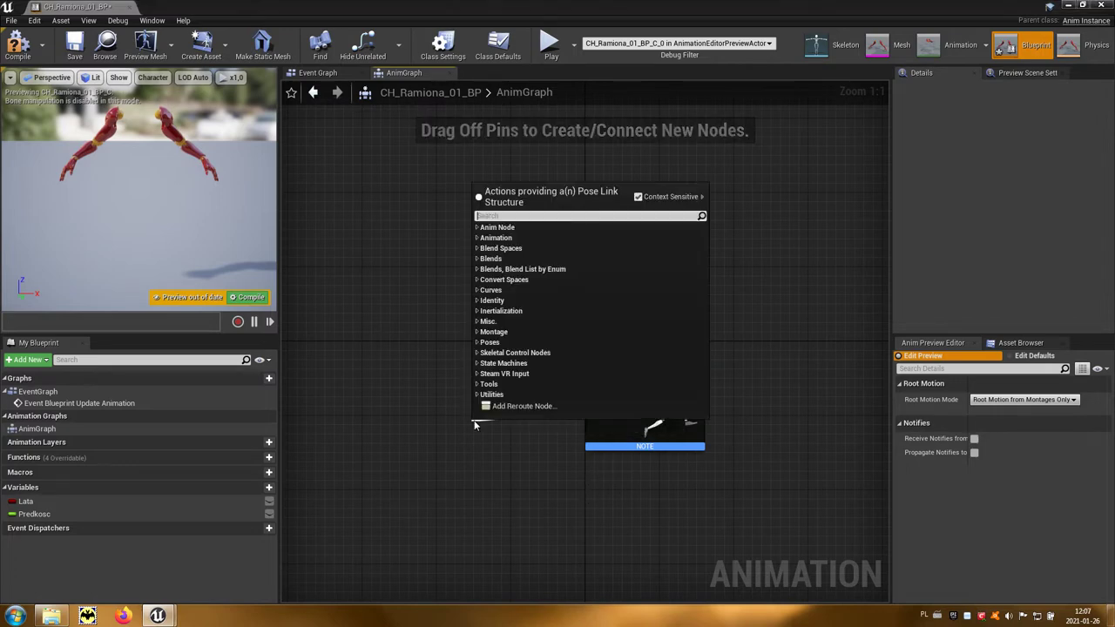
pyautogui.write('new')
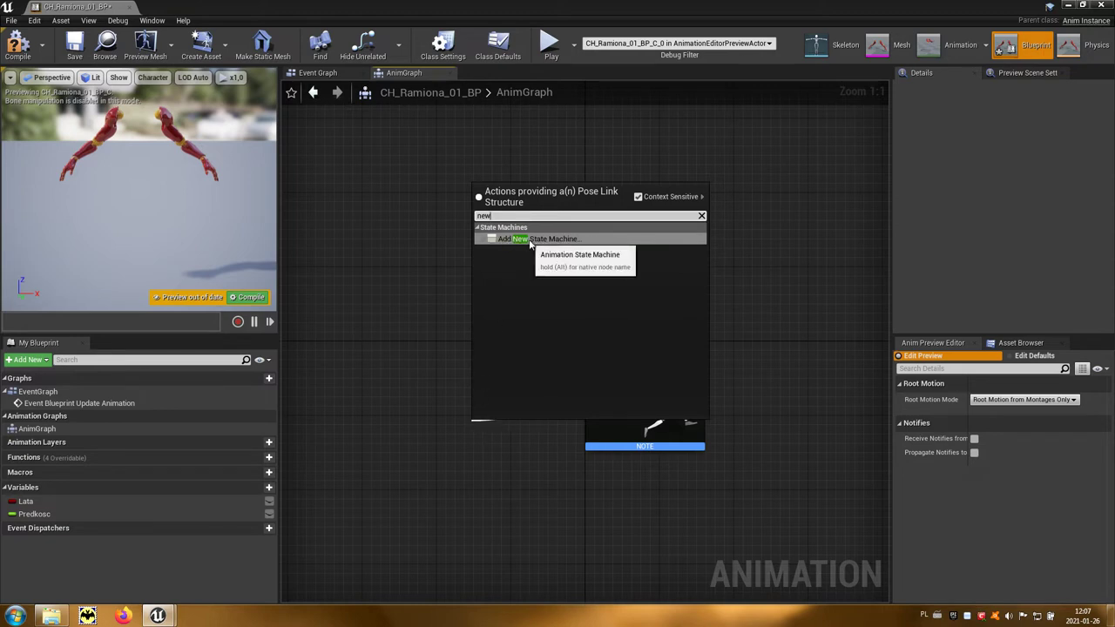
pyautogui.click(591, 247)
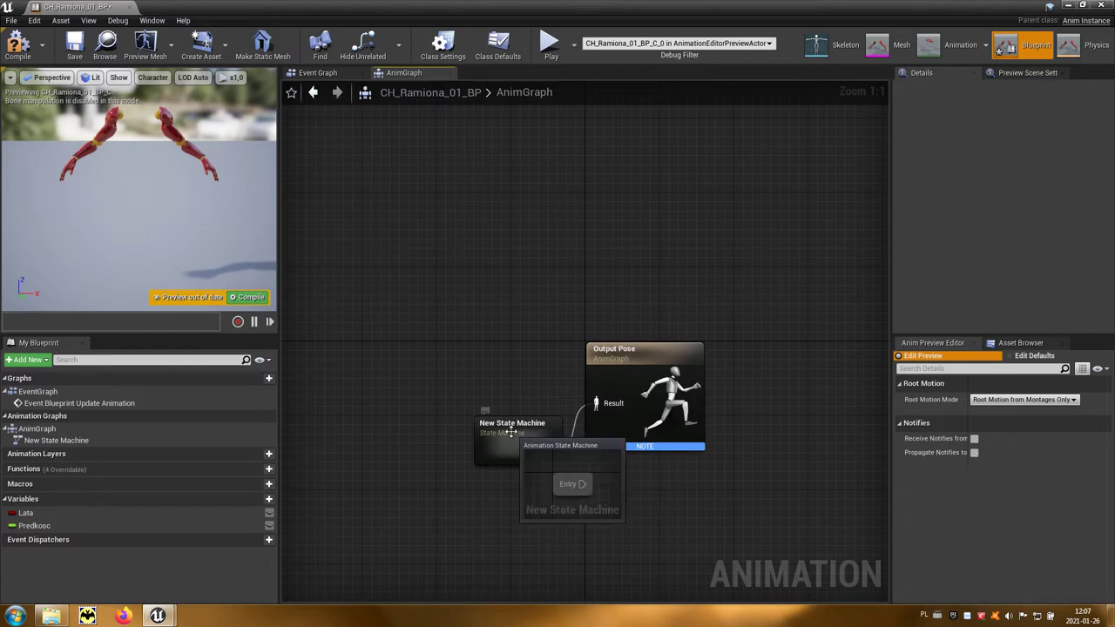
pyautogui.click(485, 392)
pyautogui.moveTo(484, 392); pyautogui.dragTo(475, 364)
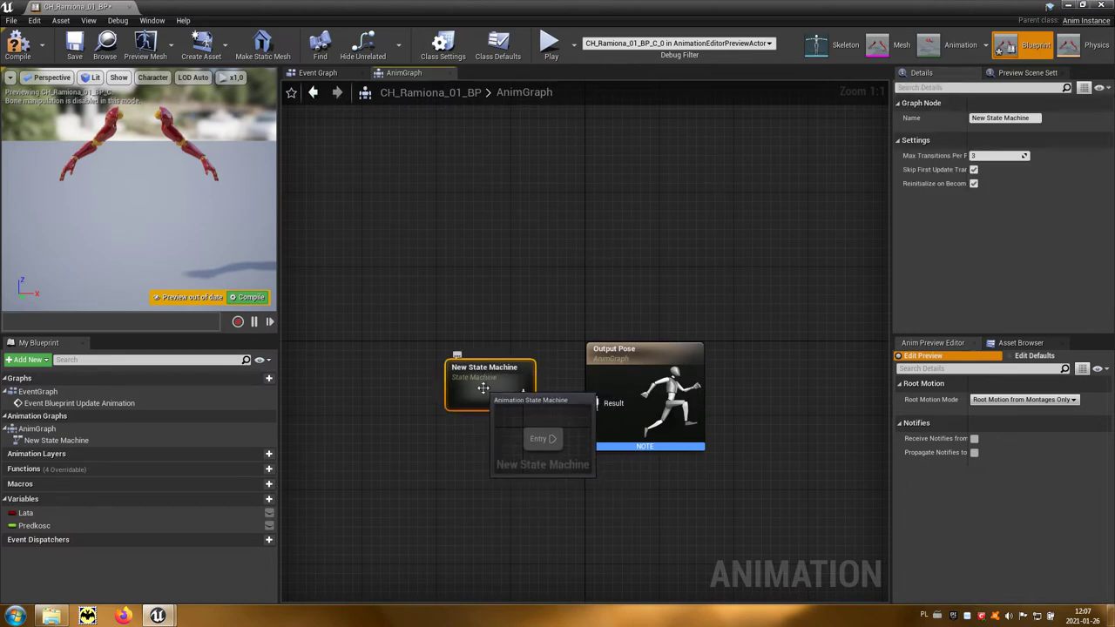
pyautogui.doubleClick(482, 388)
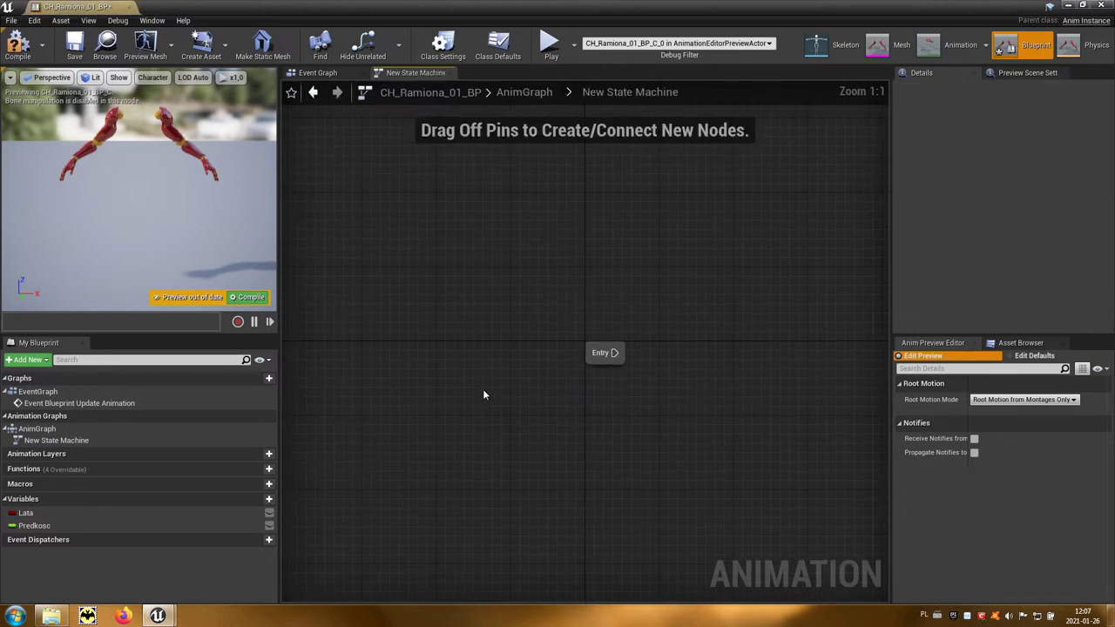
# Add a Chodzi state from Entry, open it, then minimize the blueprint editor.
pyautogui.moveTo(670, 410); pyautogui.dragTo(495, 415, button='right')
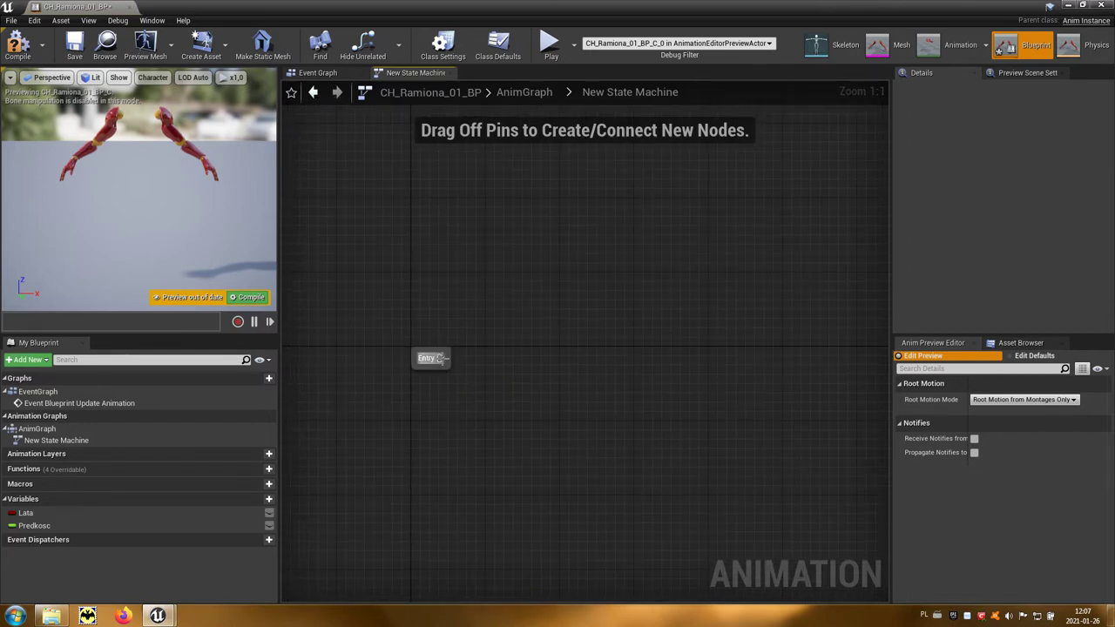
pyautogui.moveTo(441, 358); pyautogui.dragTo(529, 354)
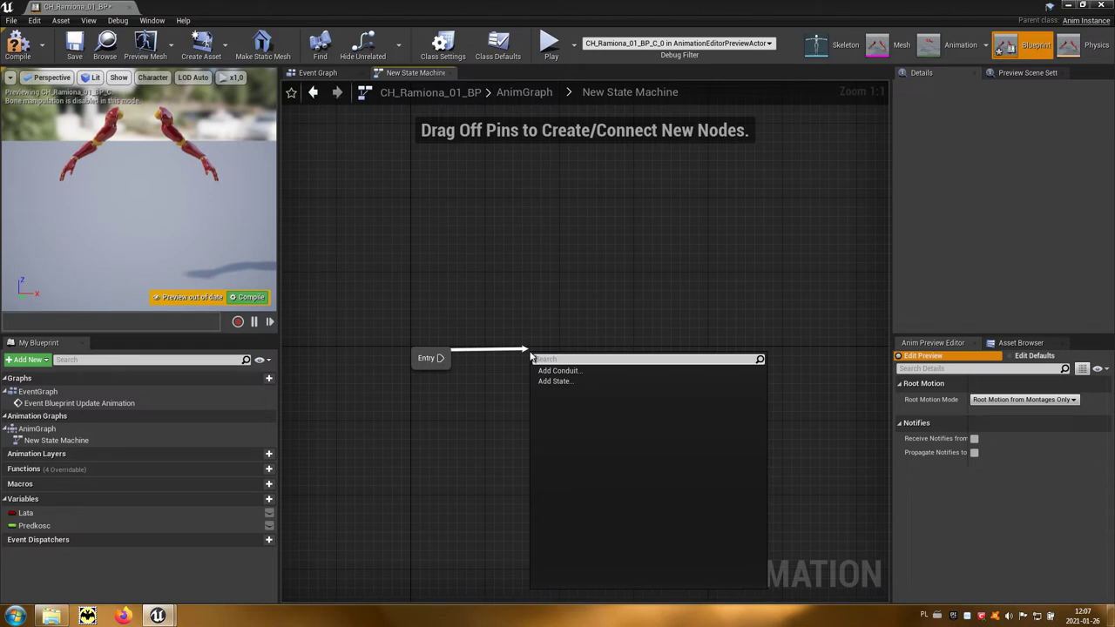
pyautogui.click(581, 381)
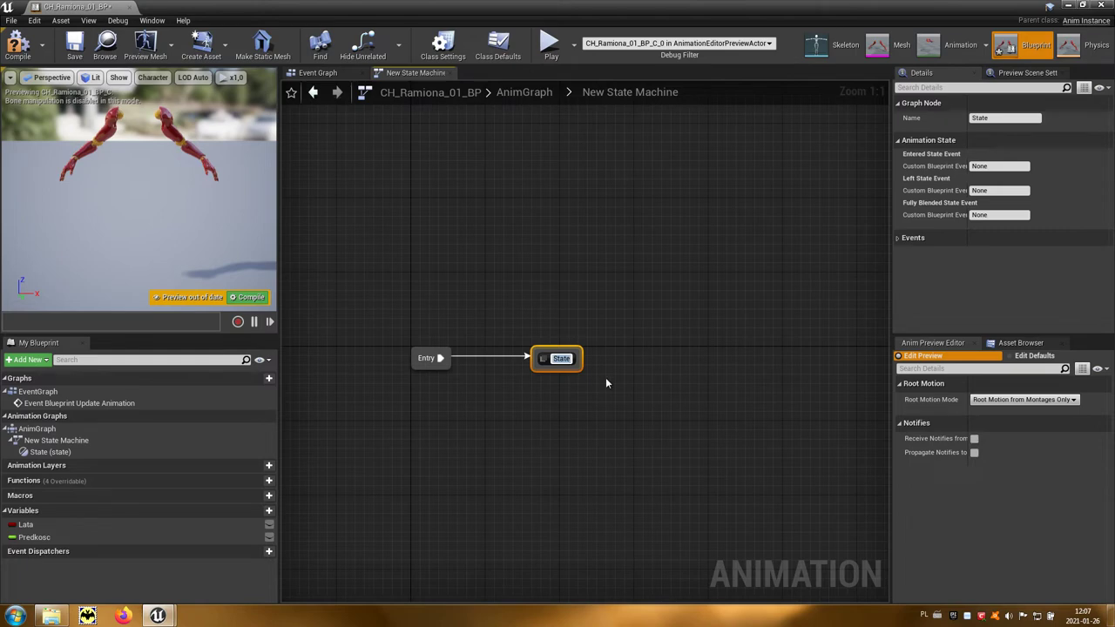
pyautogui.write('Ch')
pyautogui.write('odzi')
pyautogui.press('Return')
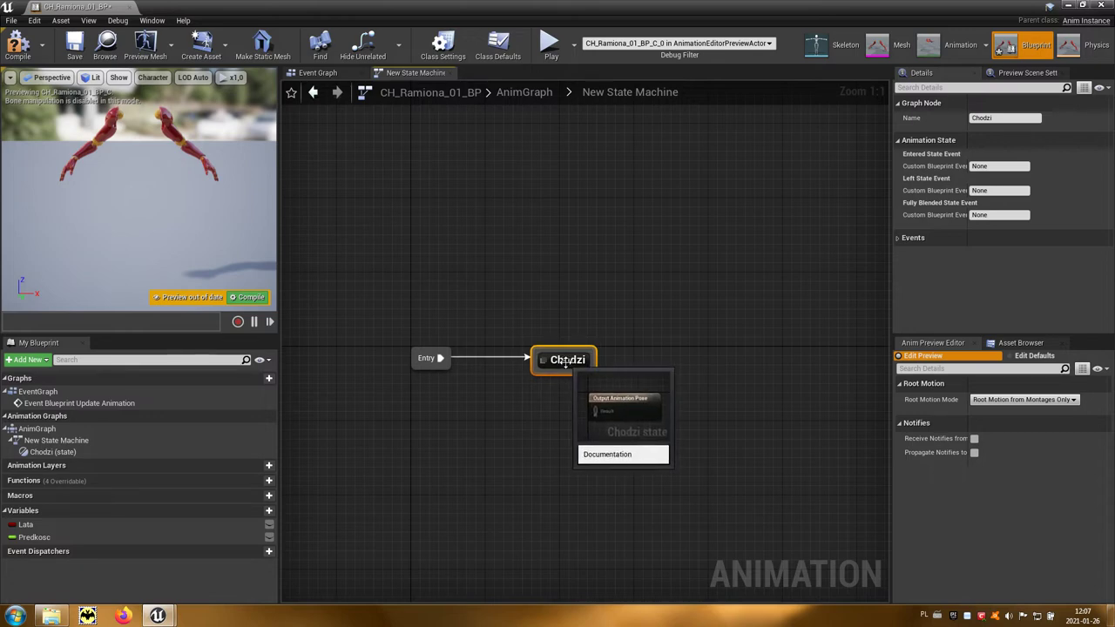
pyautogui.doubleClick(567, 361)
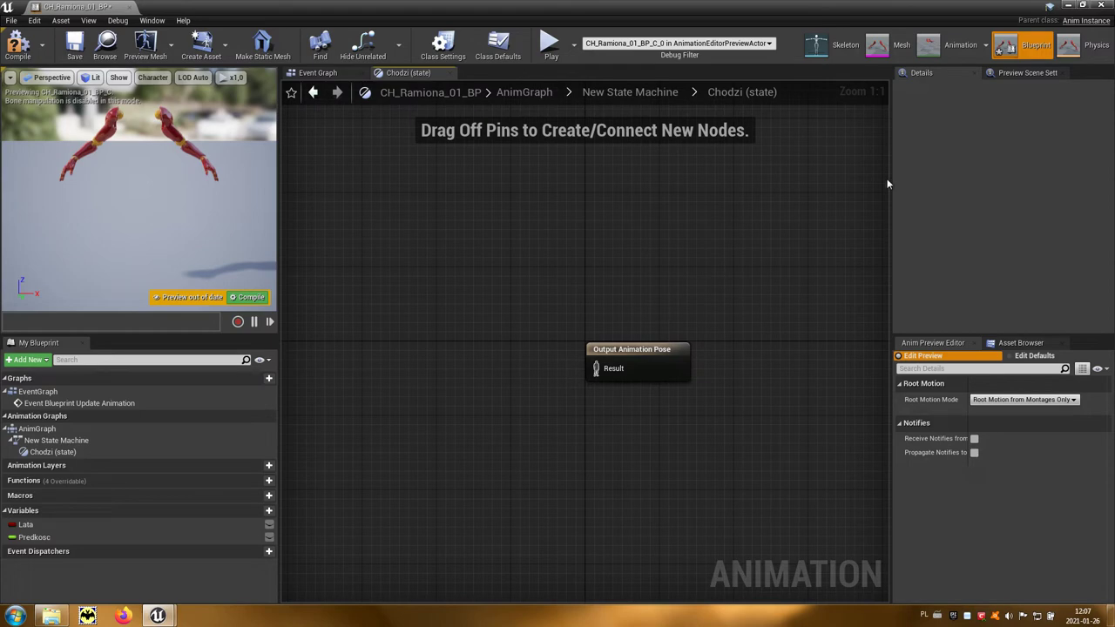
pyautogui.click(1066, 7)
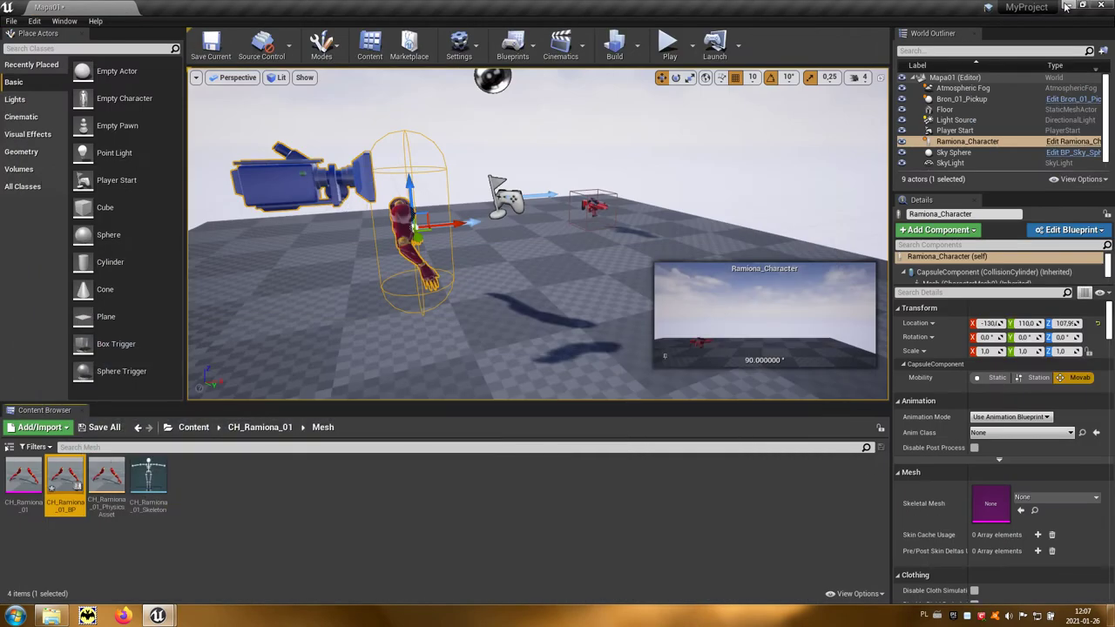
# Create a Blend Space 1D Stoi2Biega on CH_Ramiona_01_Skeleton in Animations and open it.
pyautogui.click(257, 428)
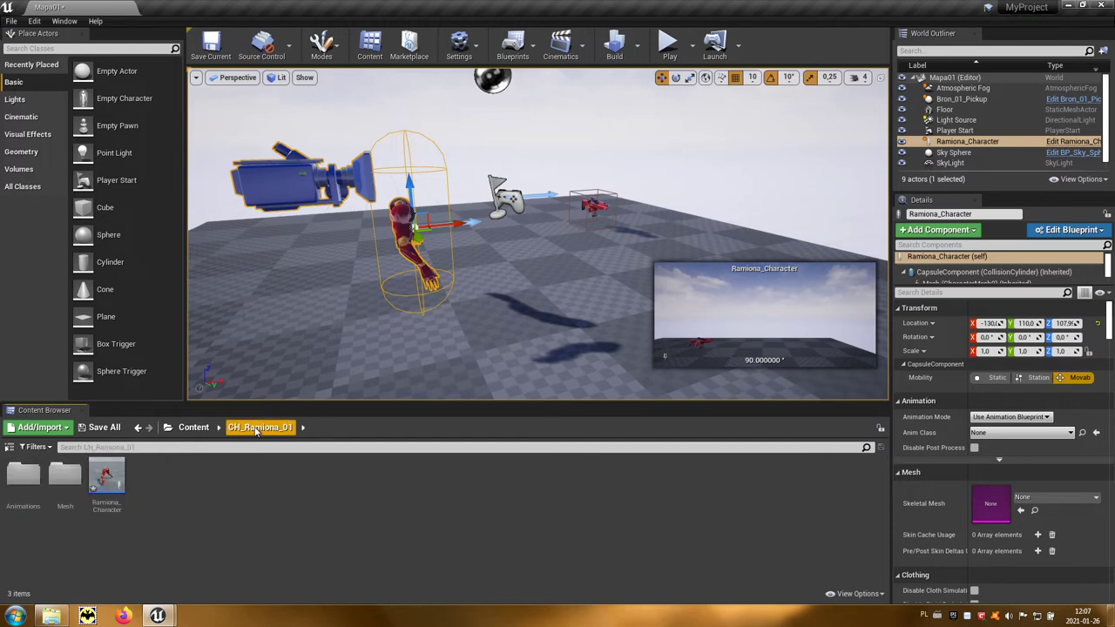
pyautogui.doubleClick(35, 486)
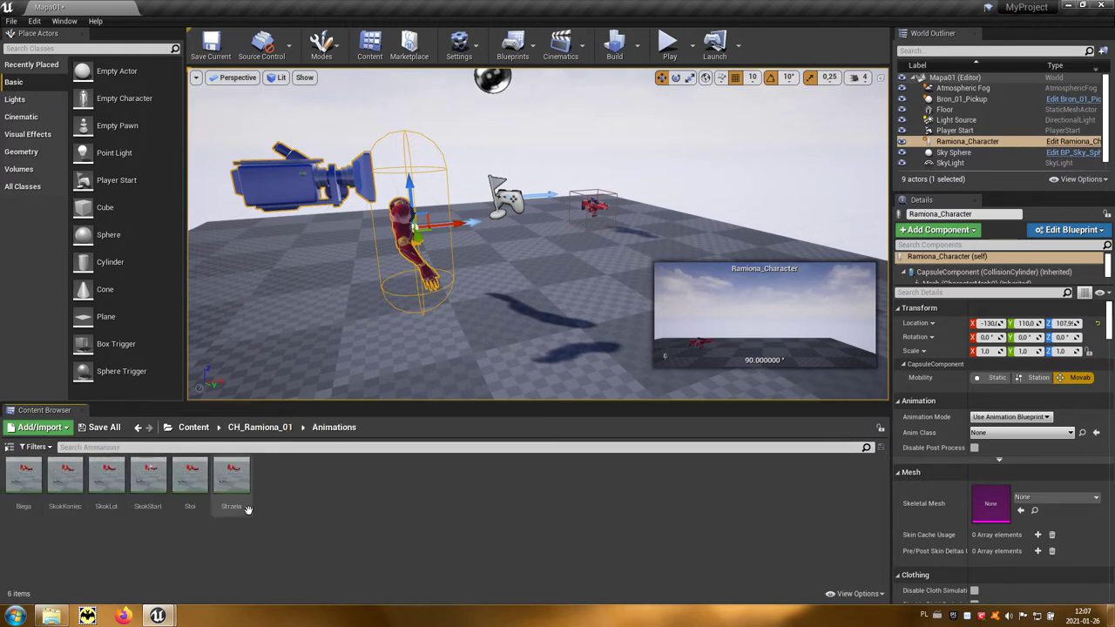
pyautogui.rightClick(365, 491)
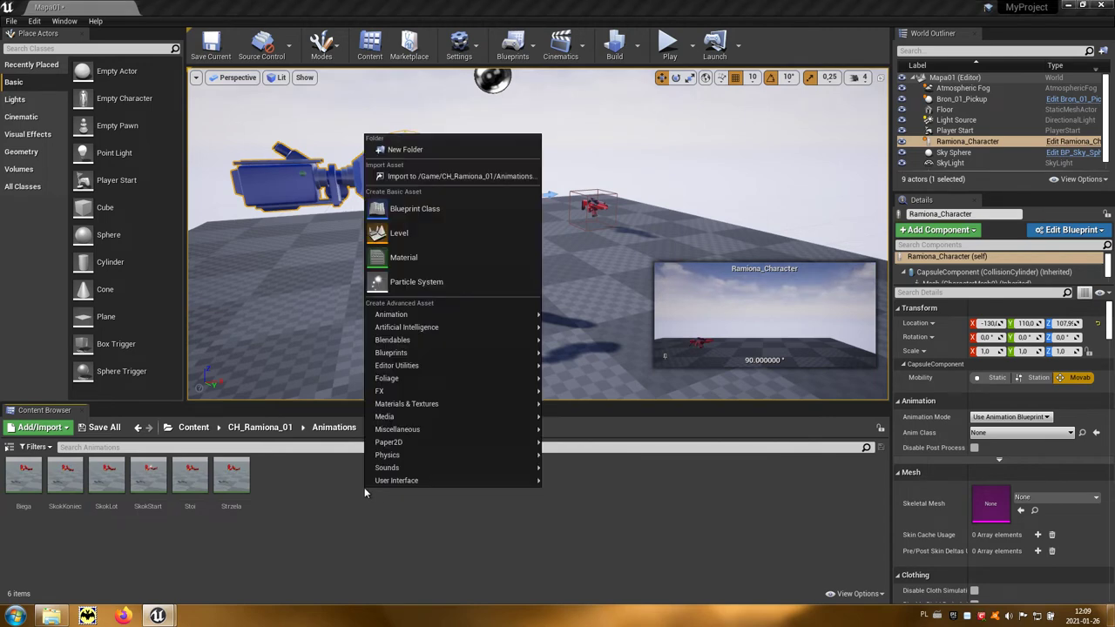
pyautogui.moveTo(408, 319)
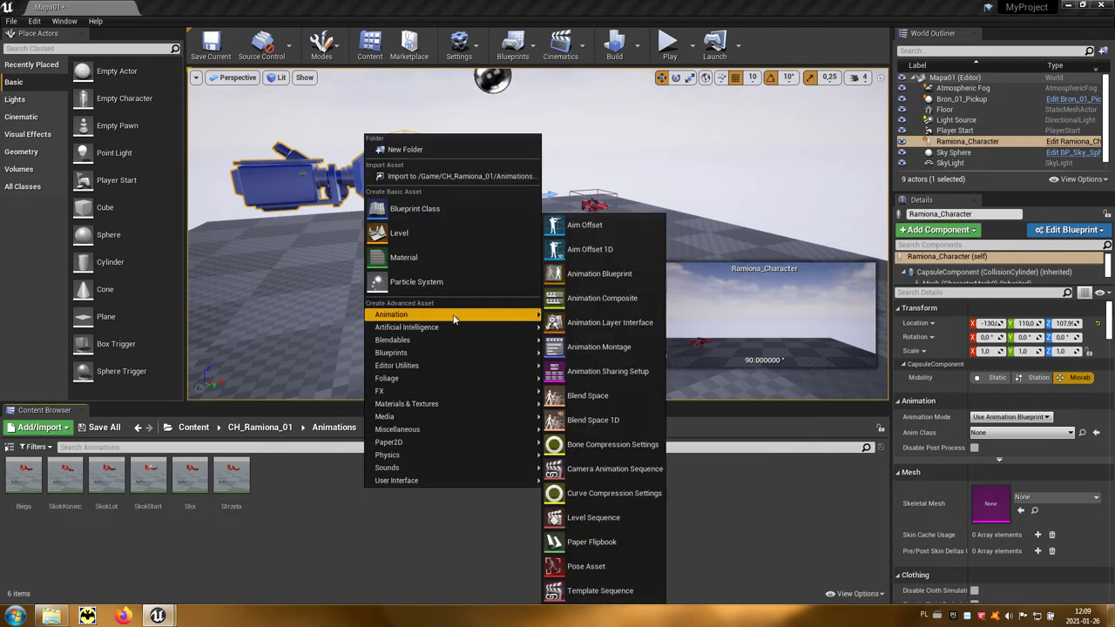
pyautogui.click(607, 423)
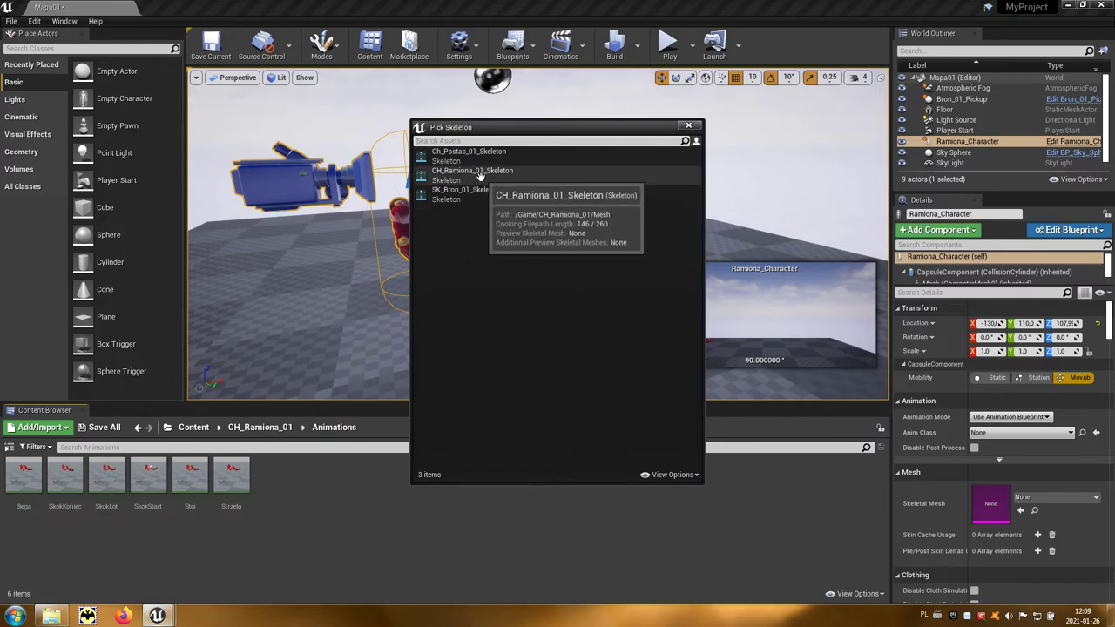
pyautogui.click(479, 177)
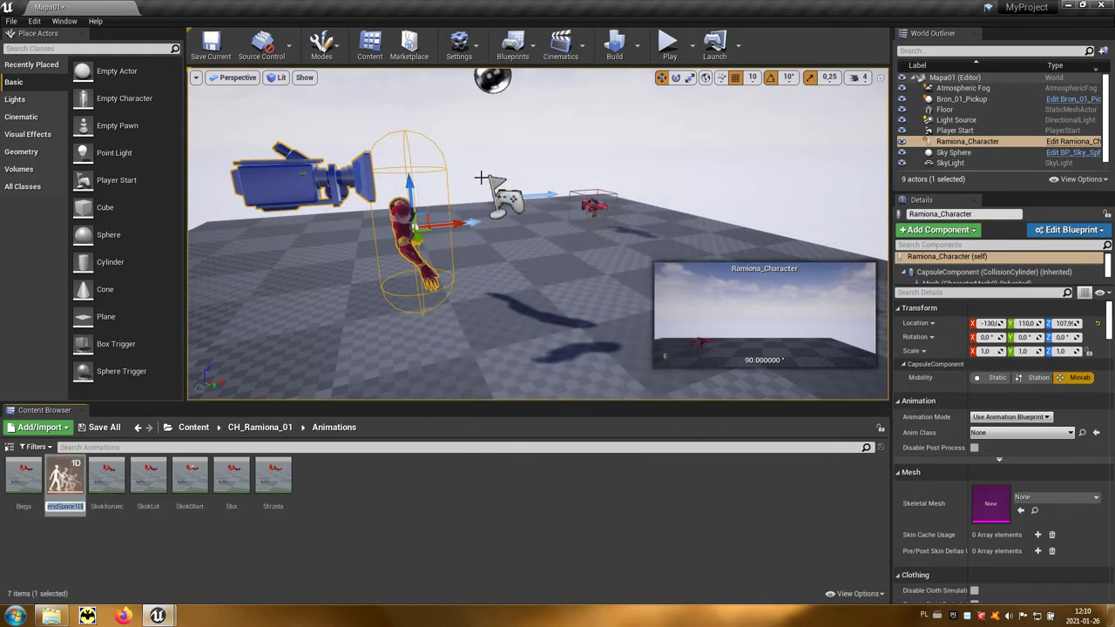
pyautogui.write('Stoi2Biega')
pyautogui.press('Return')
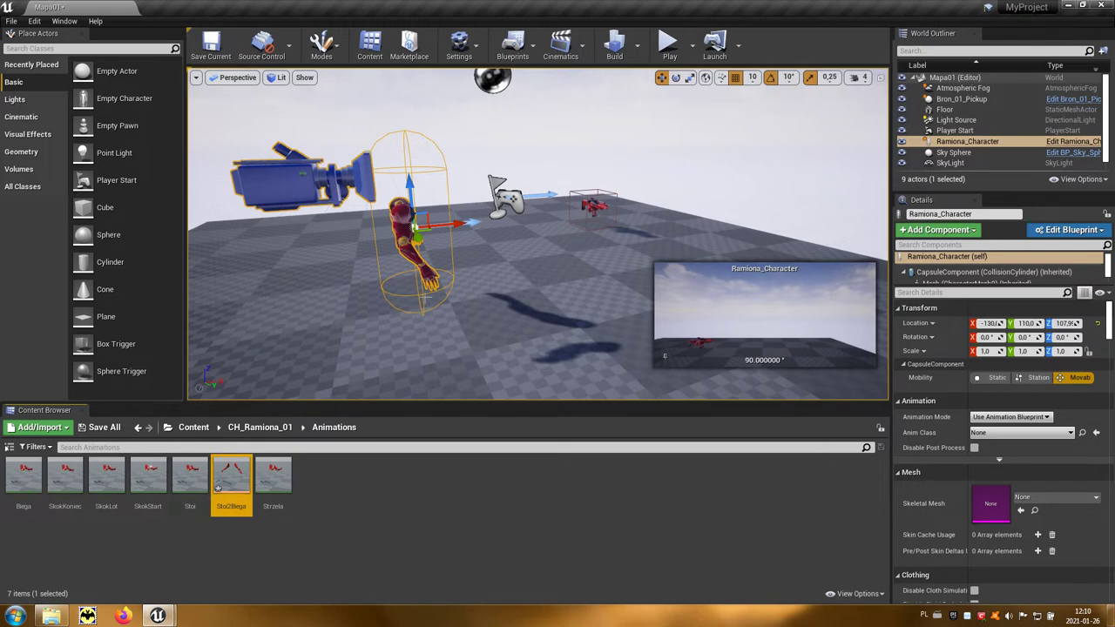
pyautogui.moveTo(241, 484)
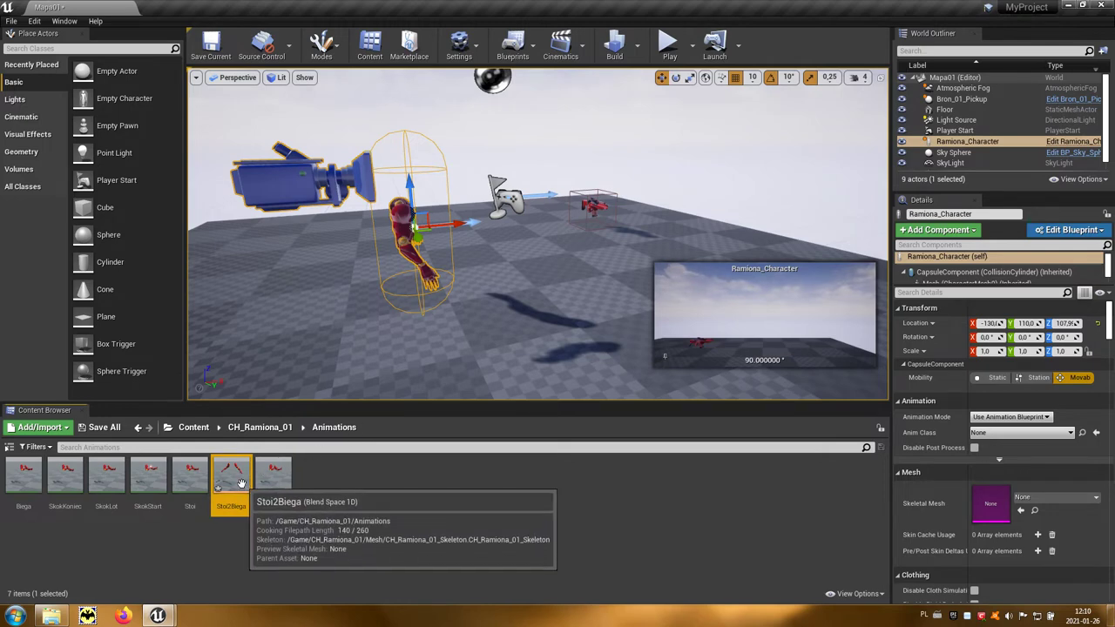
pyautogui.doubleClick(242, 484)
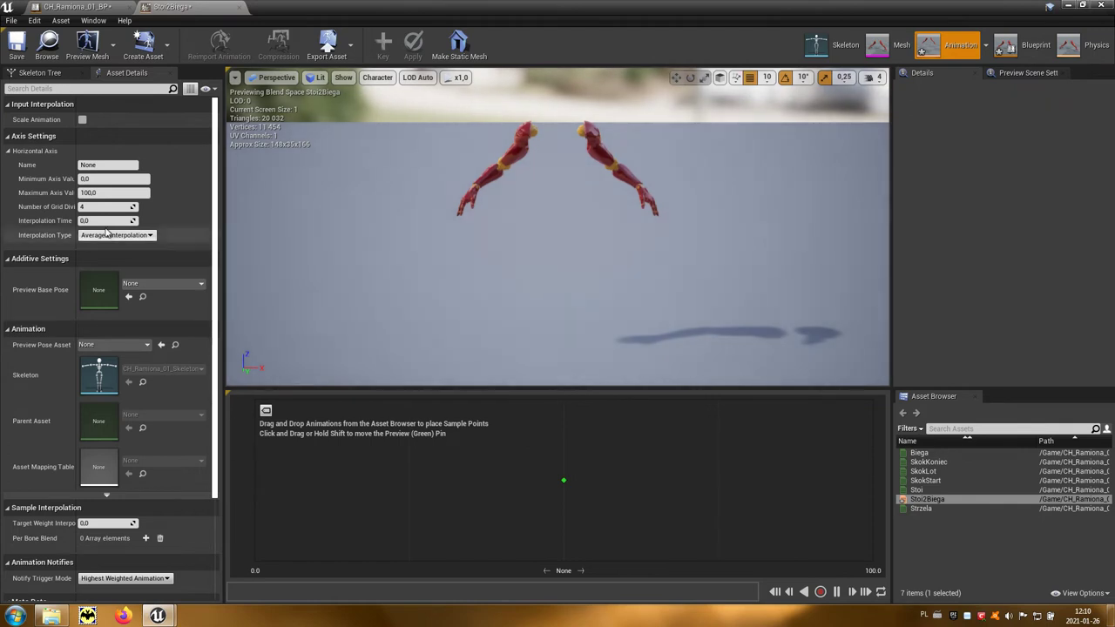
# Name the horizontal axis Predkosc with maximum 300, and place Stoi as the sample at 0.
pyautogui.click(98, 192)
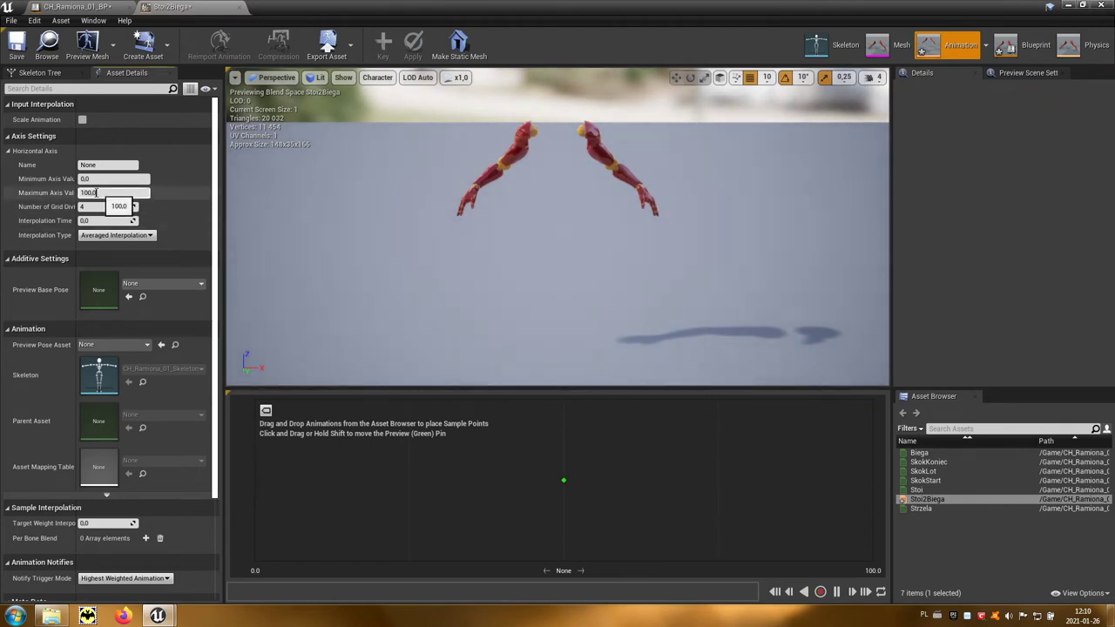
pyautogui.moveTo(99, 192); pyautogui.dragTo(71, 195)
pyautogui.write('300')
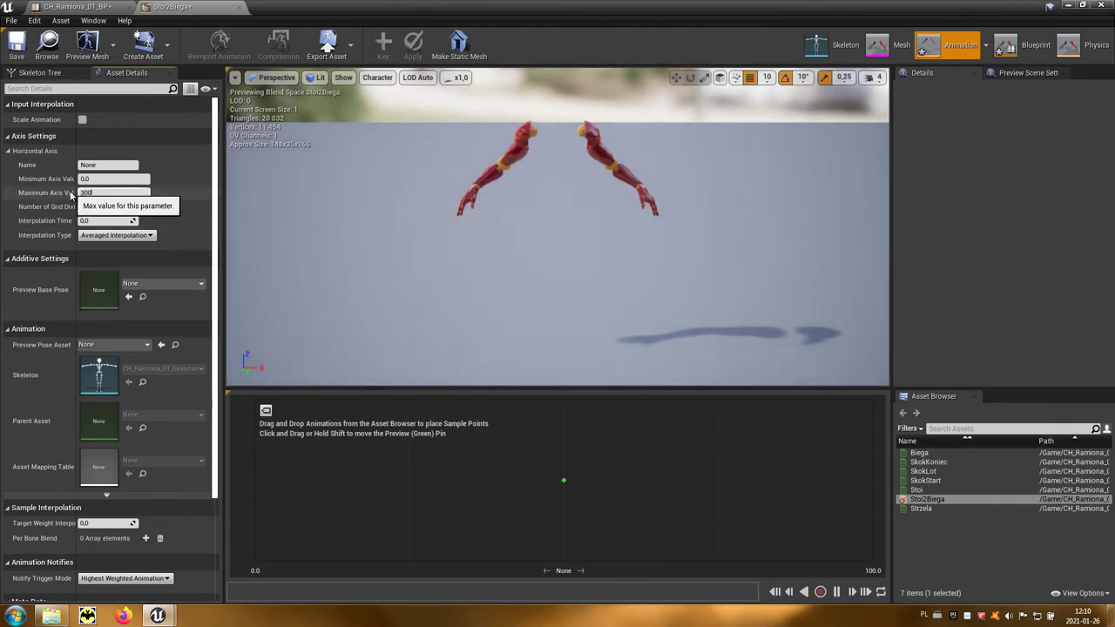
pyautogui.click(128, 166)
pyautogui.write('P')
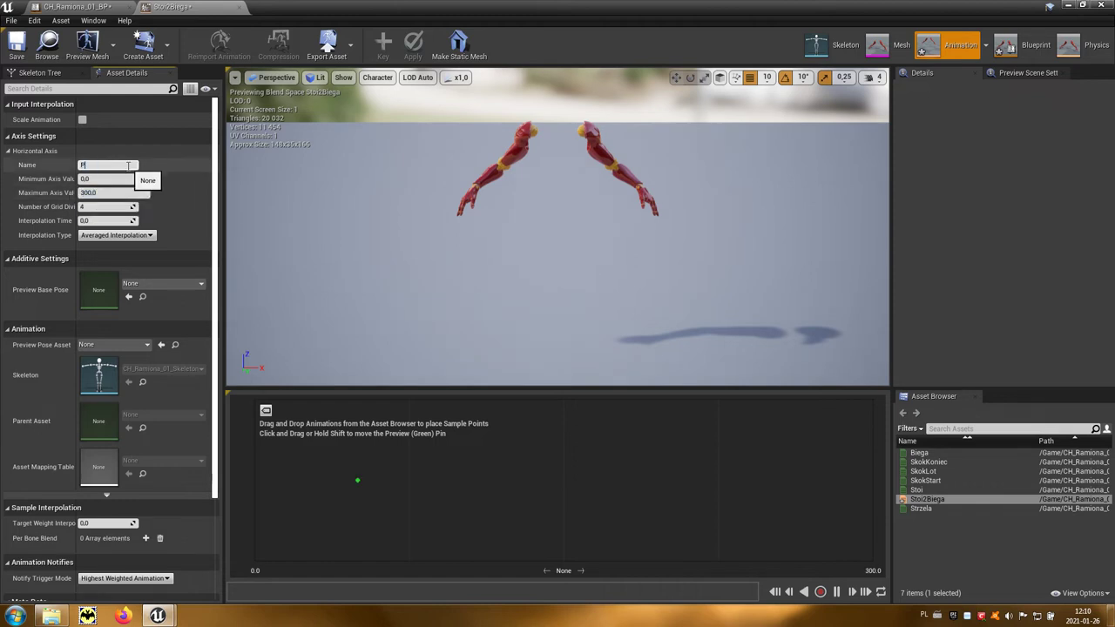
pyautogui.write('redkosc')
pyautogui.press('Return')
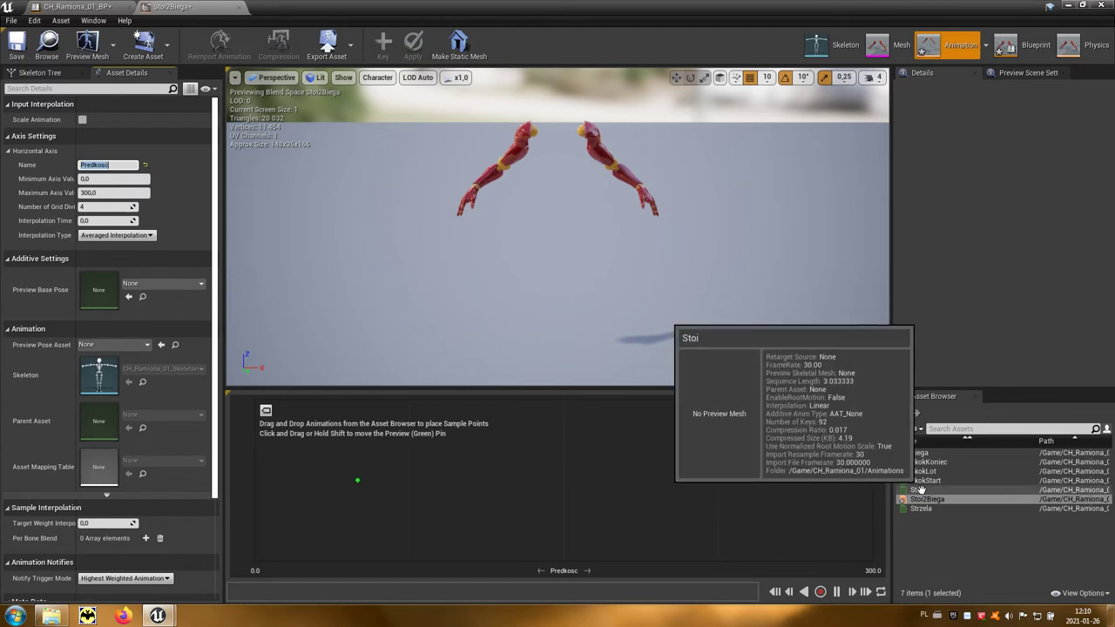
pyautogui.click(922, 493)
pyautogui.moveTo(922, 491); pyautogui.dragTo(288, 488)
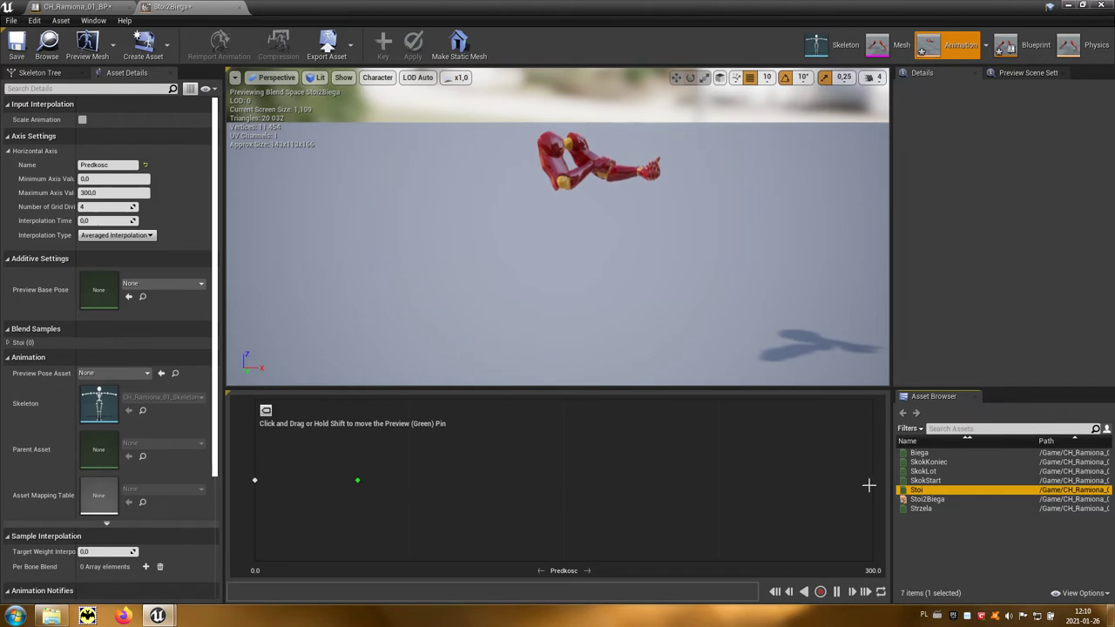
# Place Biega as the sample at 300, preview the blend from 0 to 300, and close the blend space.
pyautogui.moveTo(933, 452); pyautogui.dragTo(873, 478)
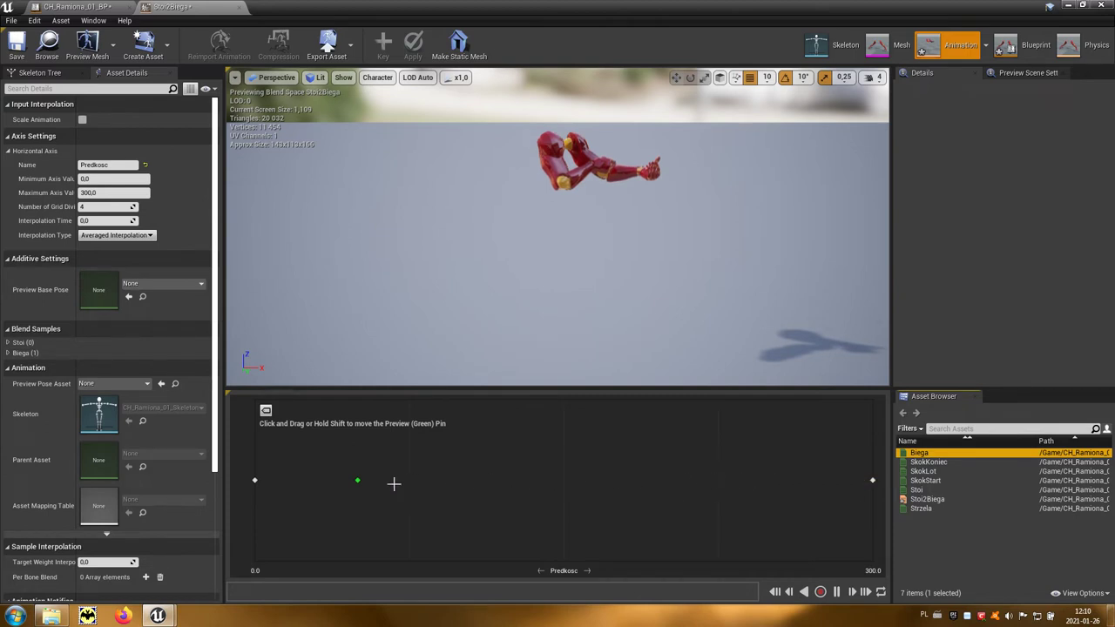
pyautogui.moveTo(394, 484)
pyautogui.mouseDown()
pyautogui.moveTo(232, 484)
pyautogui.moveTo(870, 471)
pyautogui.mouseUp()
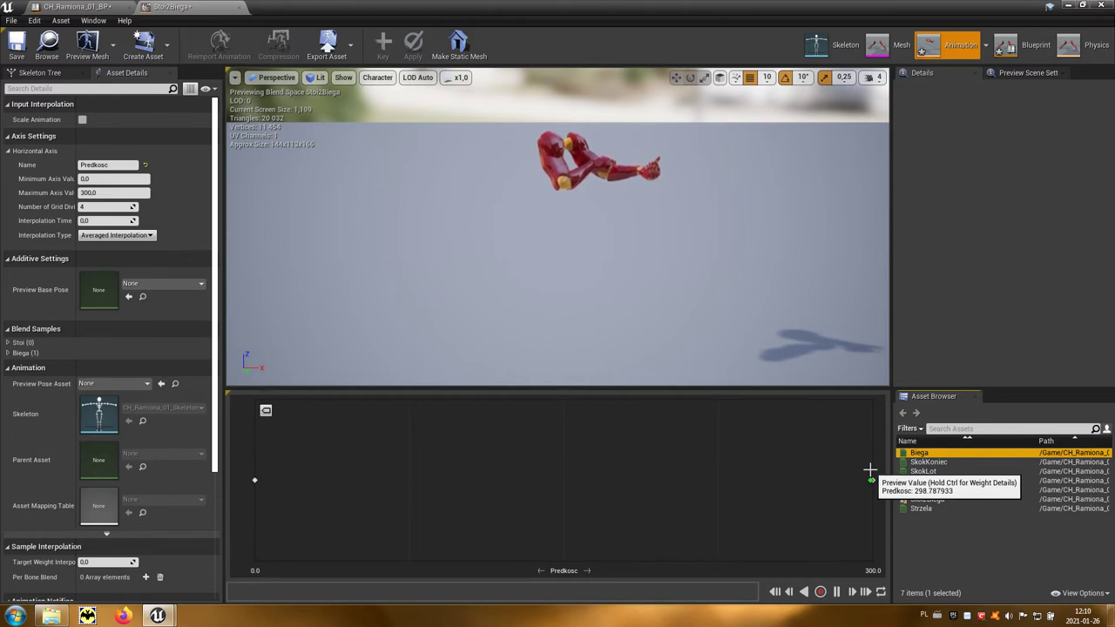
pyautogui.moveTo(871, 471); pyautogui.dragTo(274, 463)
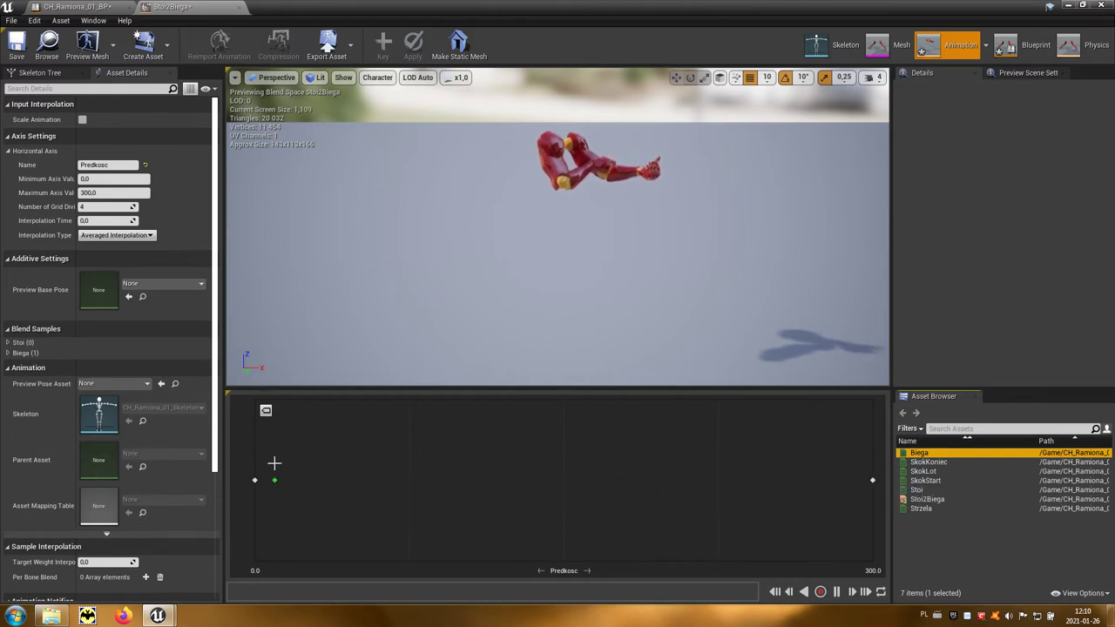
pyautogui.click(240, 9)
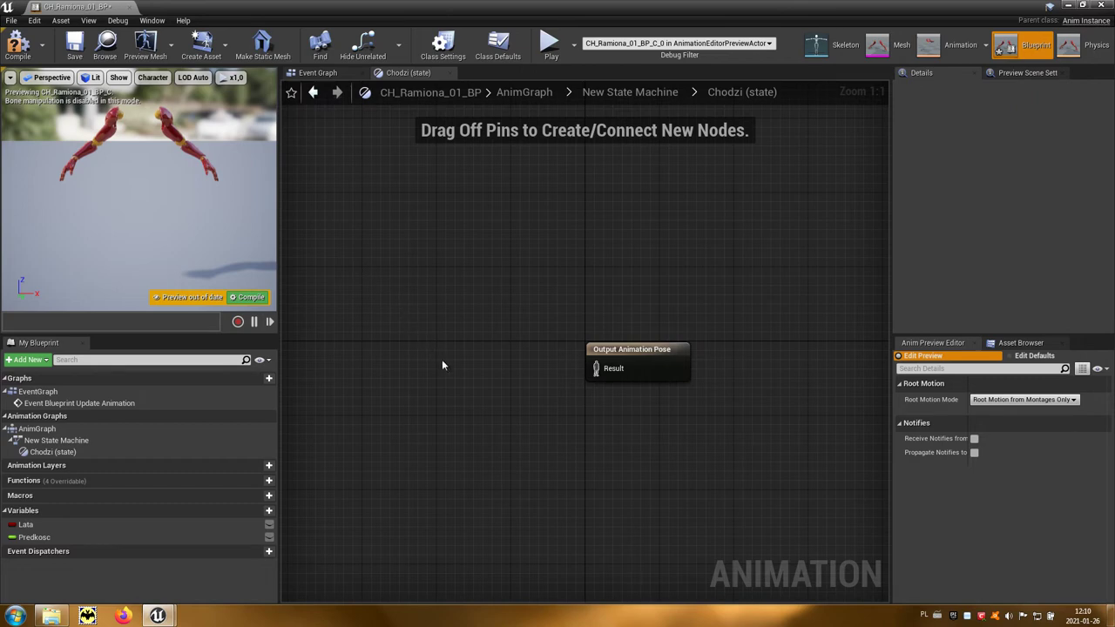
# Drag Stoi2Biega from the Asset Browser into the Chodzi state graph as a blendspace player.
pyautogui.moveTo(455, 375); pyautogui.dragTo(505, 404, button='right')
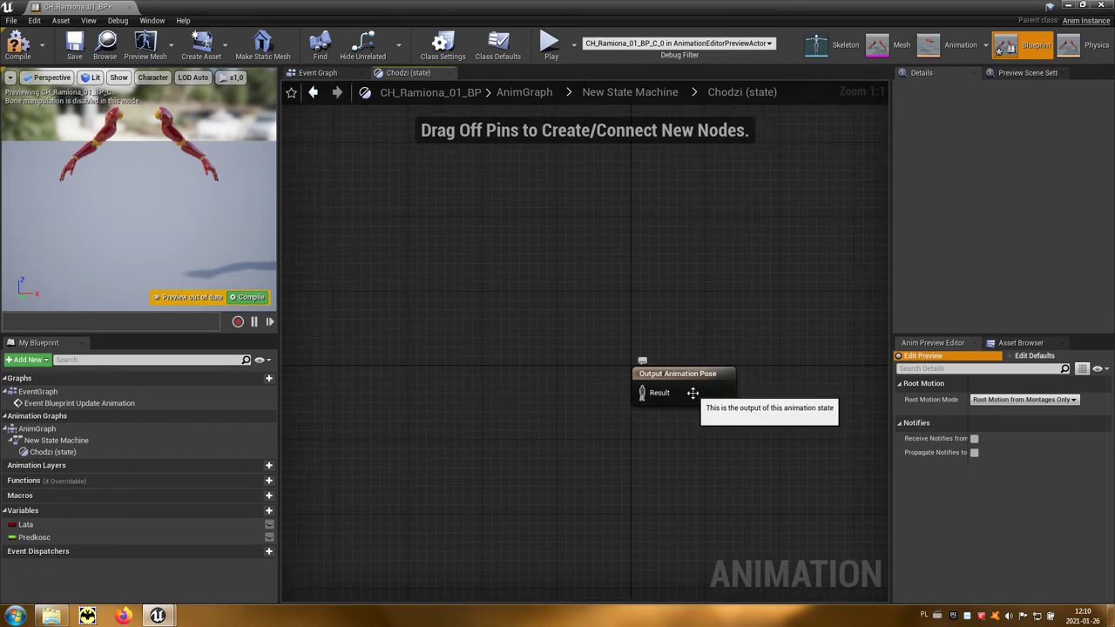
pyautogui.click(1024, 348)
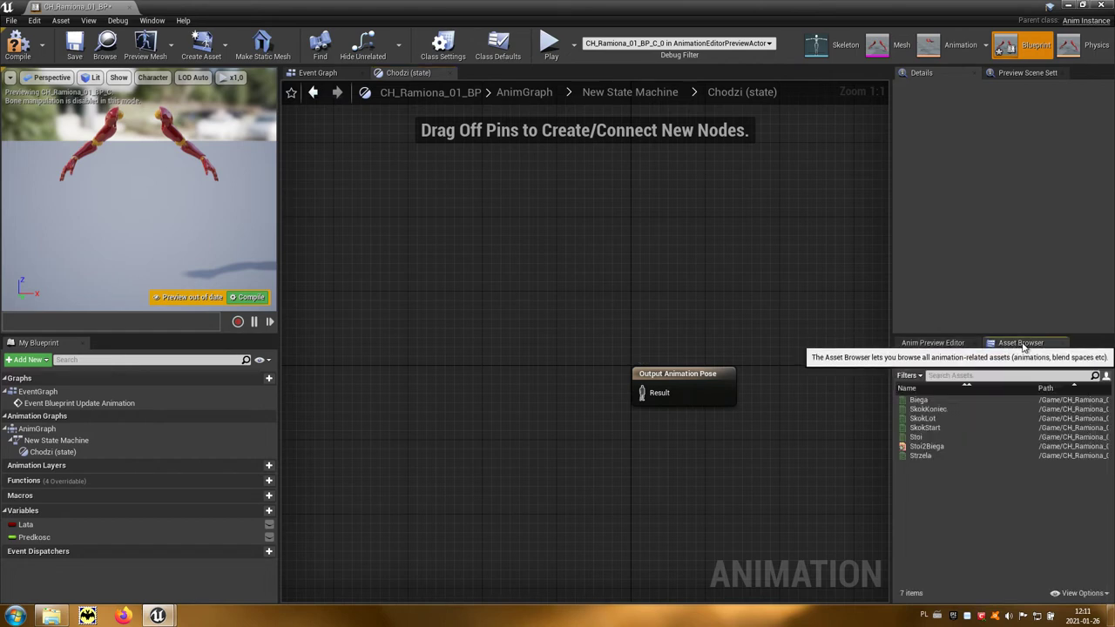
pyautogui.moveTo(950, 447)
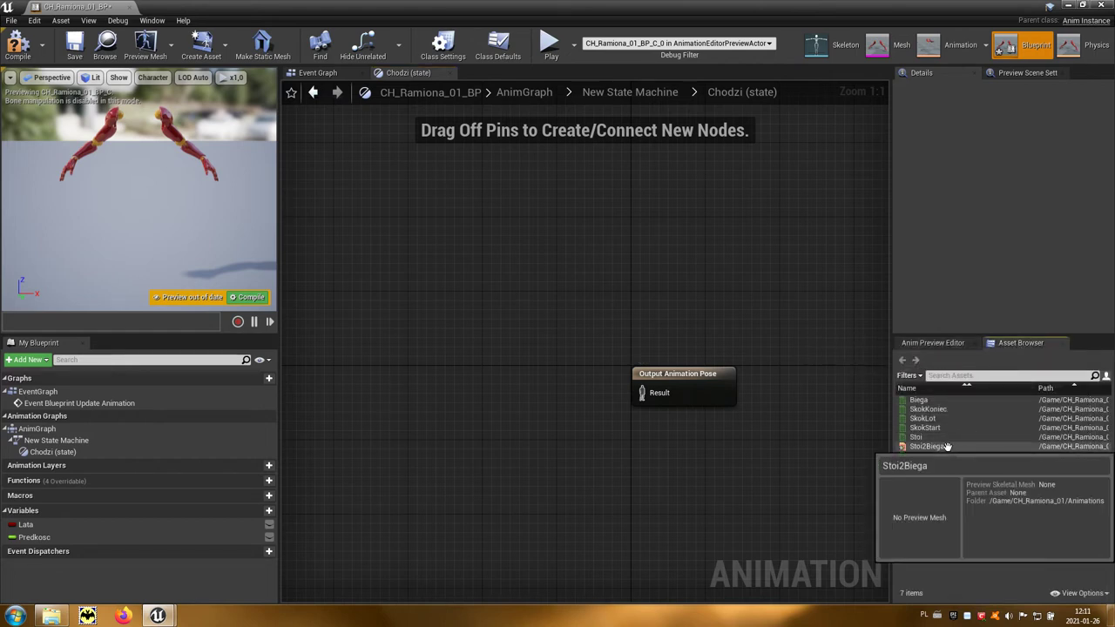
pyautogui.moveTo(954, 447)
pyautogui.mouseDown()
pyautogui.moveTo(496, 378)
pyautogui.moveTo(527, 365)
pyautogui.moveTo(613, 398)
pyautogui.moveTo(645, 393)
pyautogui.mouseUp()
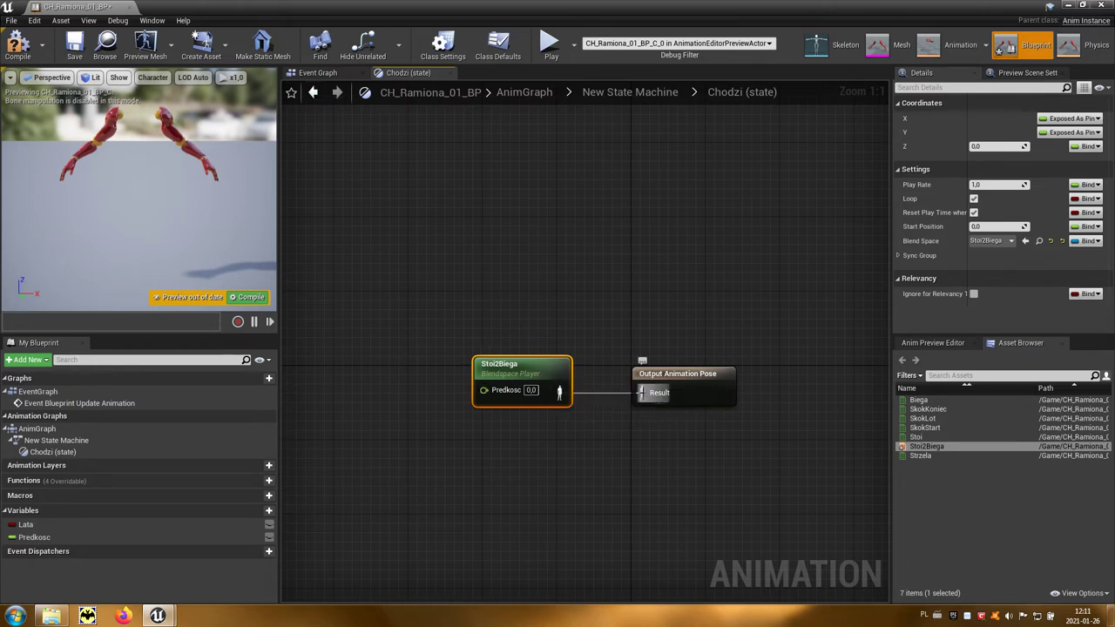
# Wire a Get Predkosc node into the Stoi2Biega player's Predkosc pin and compile.
pyautogui.click(54, 539)
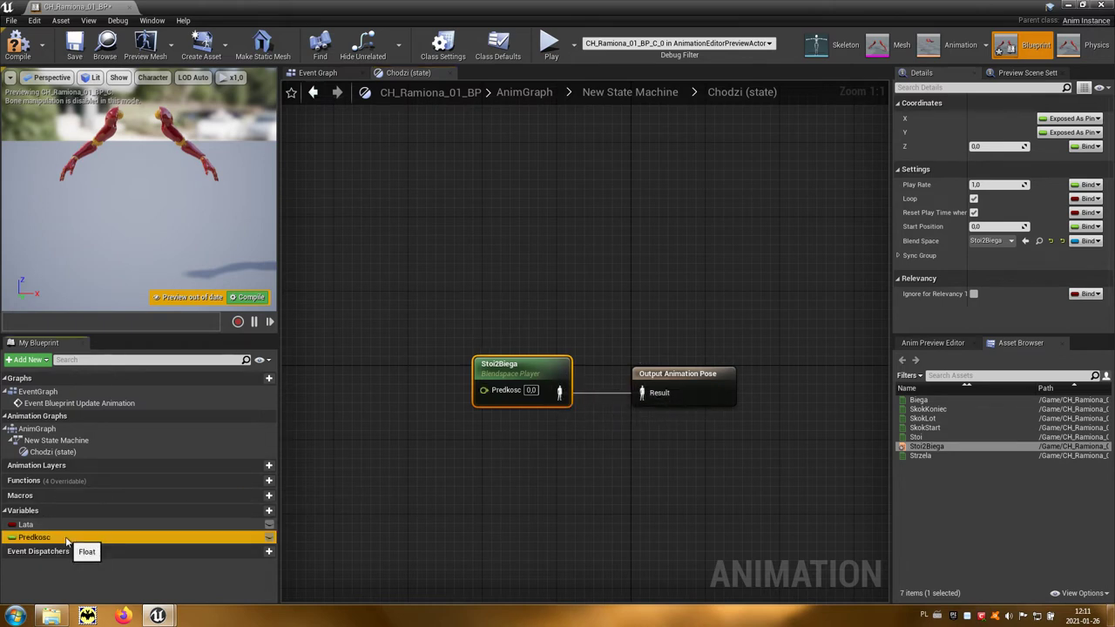
pyautogui.moveTo(55, 541); pyautogui.dragTo(349, 342)
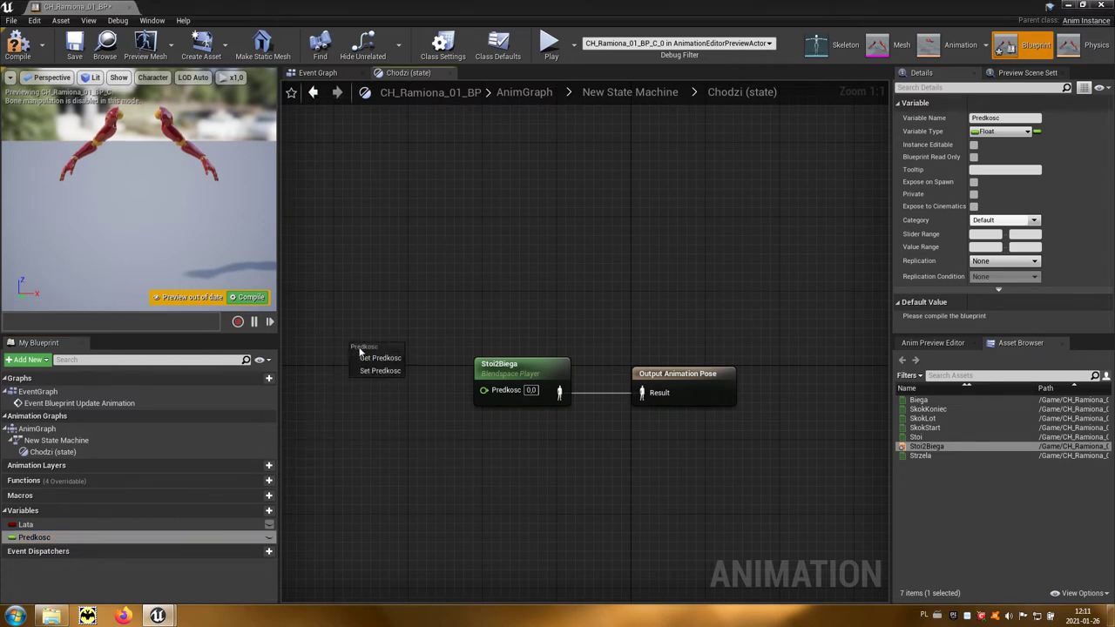
pyautogui.click(364, 357)
pyautogui.moveTo(364, 355)
pyautogui.mouseDown()
pyautogui.moveTo(356, 401)
pyautogui.moveTo(485, 390)
pyautogui.mouseUp()
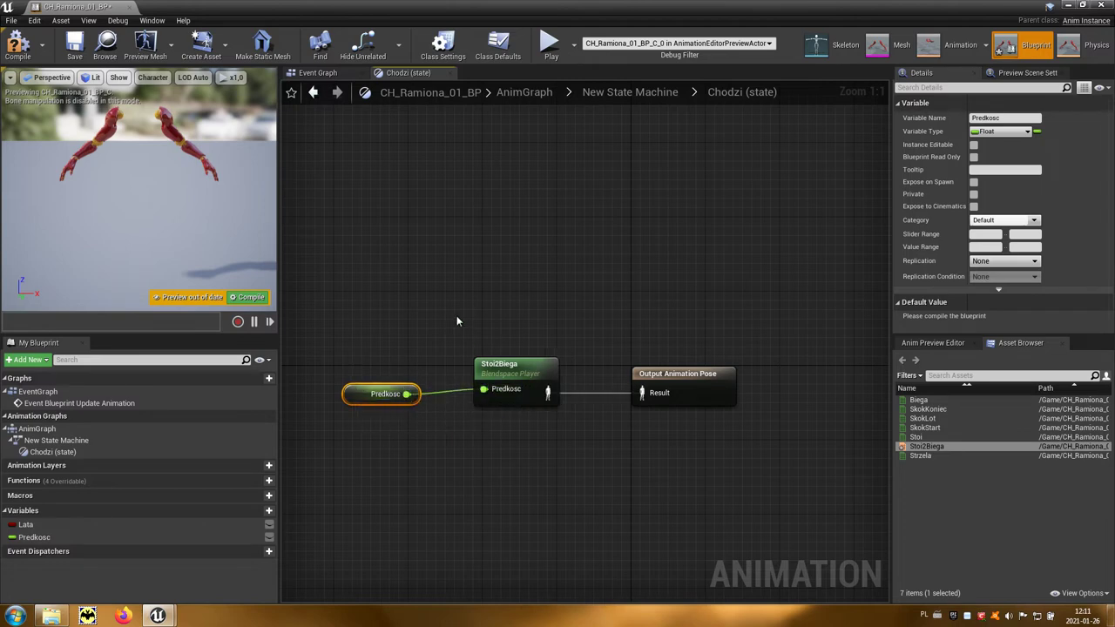
pyautogui.click(18, 44)
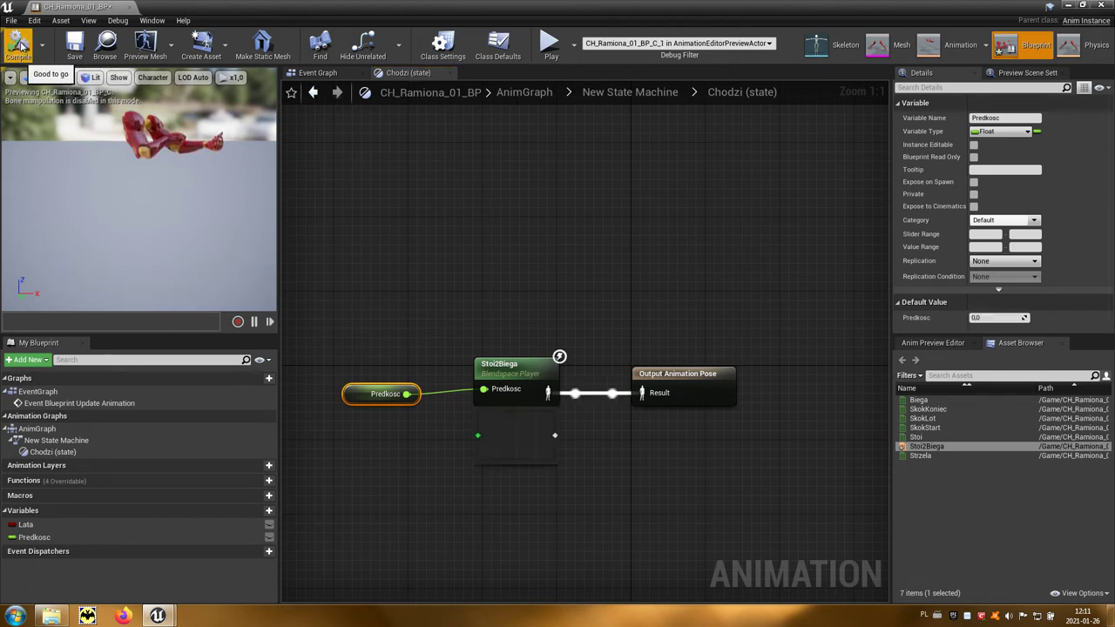
# Go up through New State Machine to the AnimGraph, then close the animation blueprint editor.
pyautogui.click(629, 93)
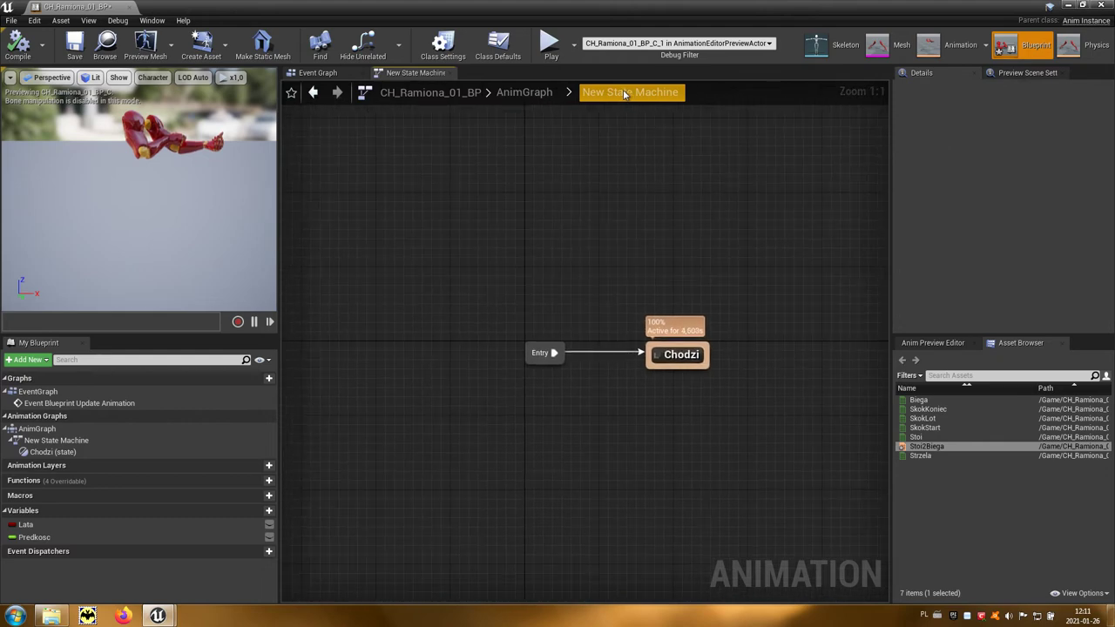
pyautogui.click(534, 99)
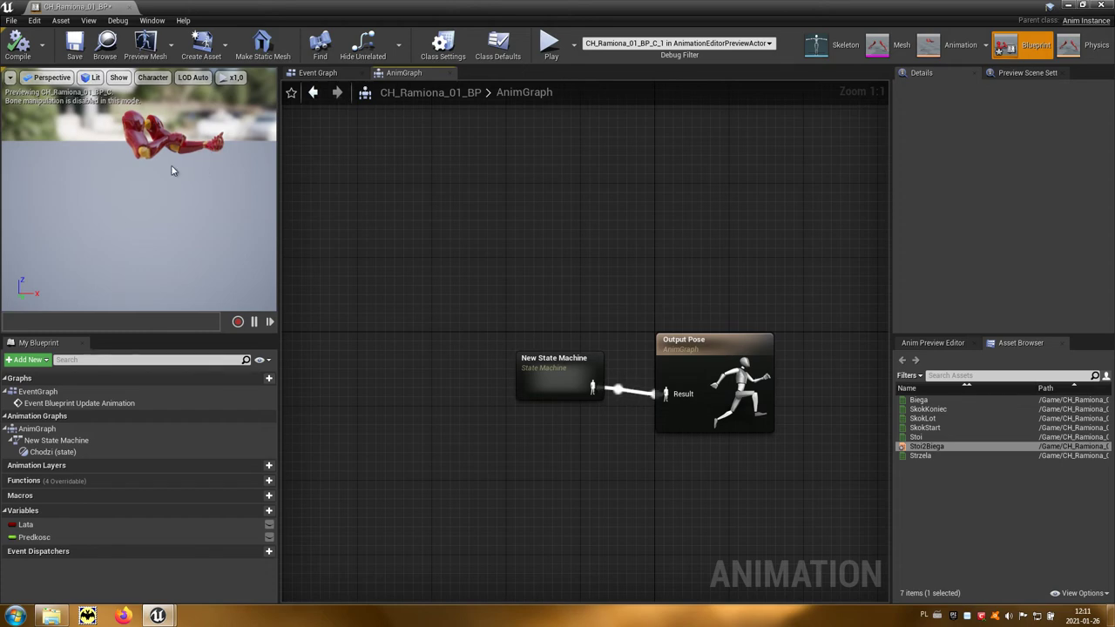
pyautogui.click(1103, 7)
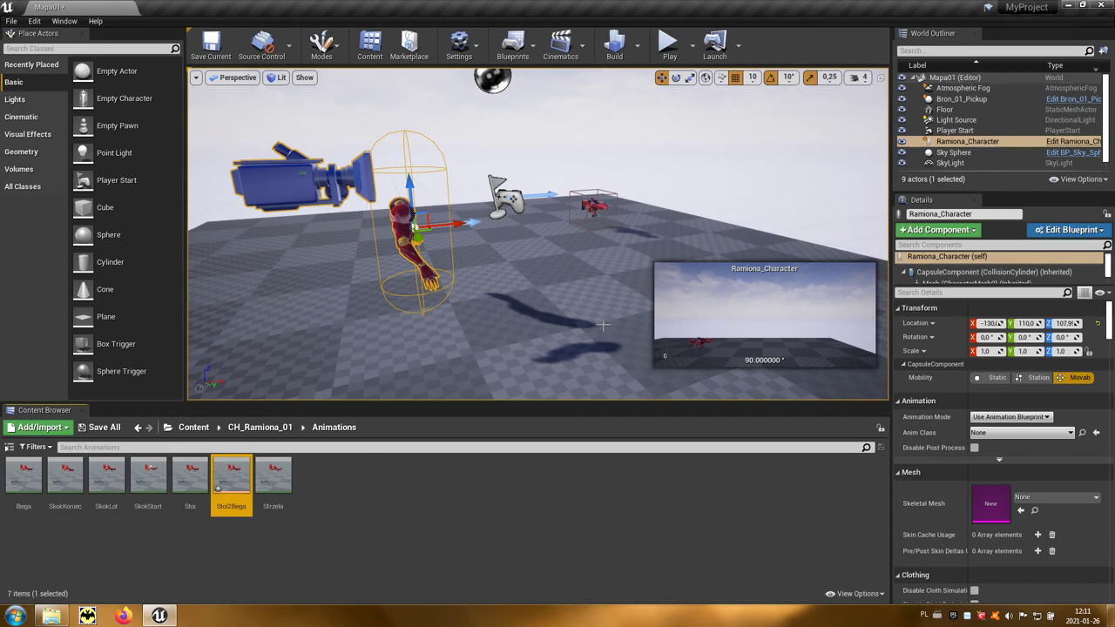
# Open the Ramiona_Character blueprint and select its CH_Ramiona_01 mesh component in the Viewport.
pyautogui.click(260, 427)
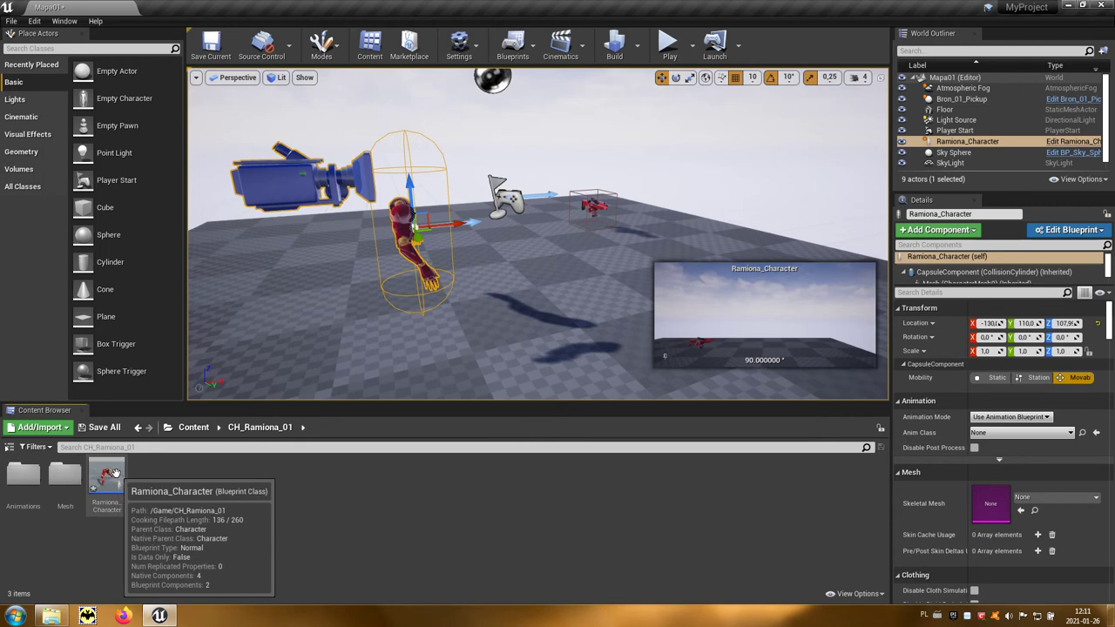
pyautogui.click(116, 473)
pyautogui.doubleClick(116, 473)
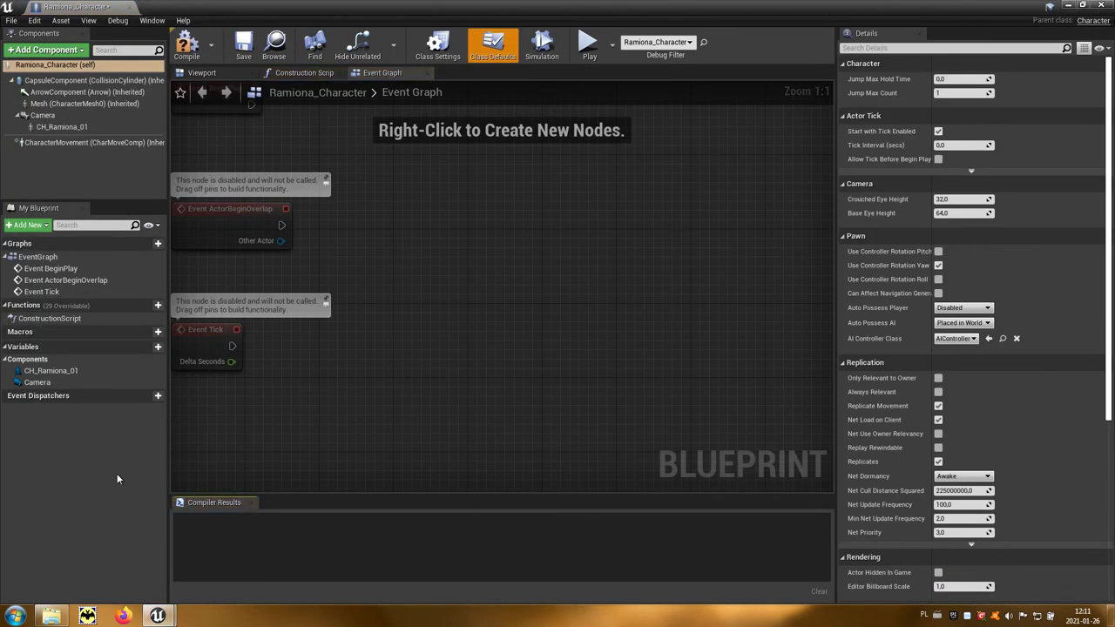
pyautogui.click(213, 76)
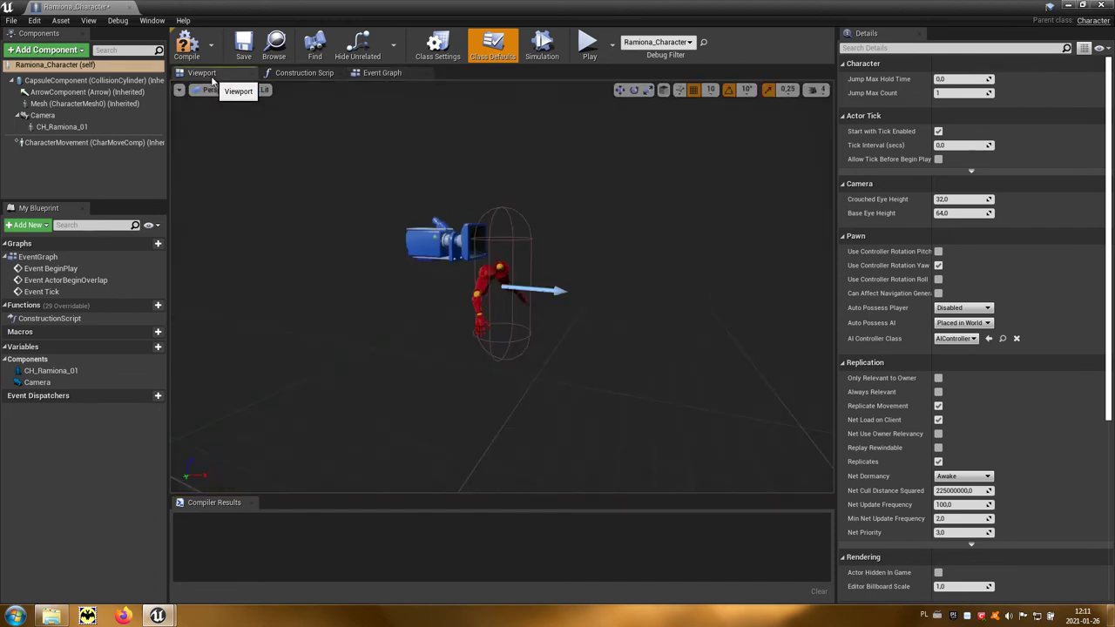
pyautogui.click(77, 130)
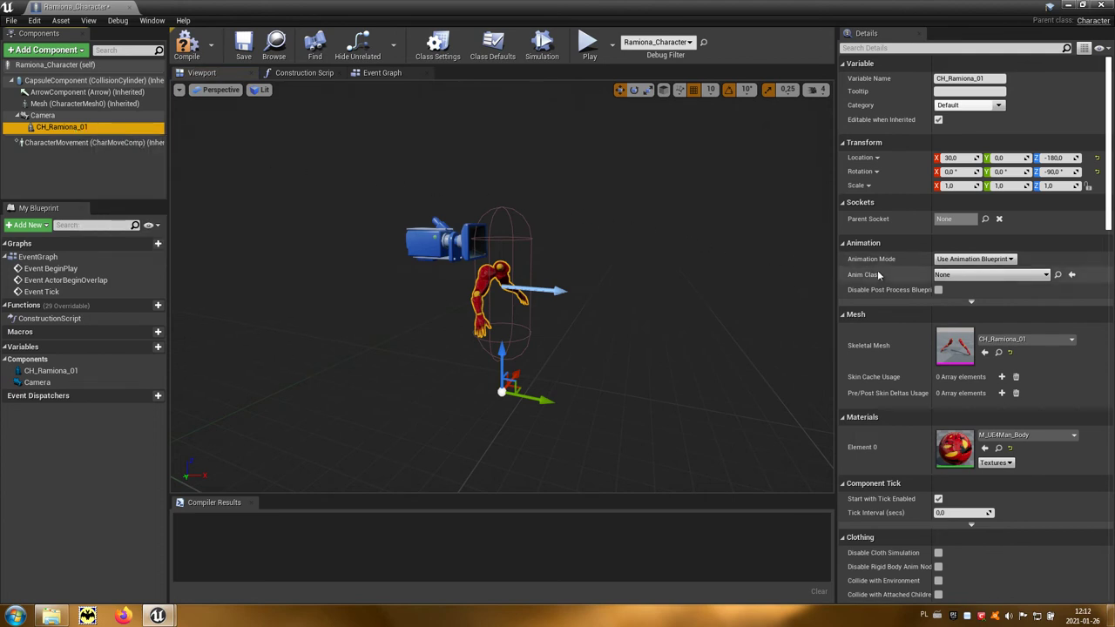
# Set the mesh's Anim Class to CH_Ramiona_01_BP and its Z rotation to 0.
pyautogui.click(1046, 276)
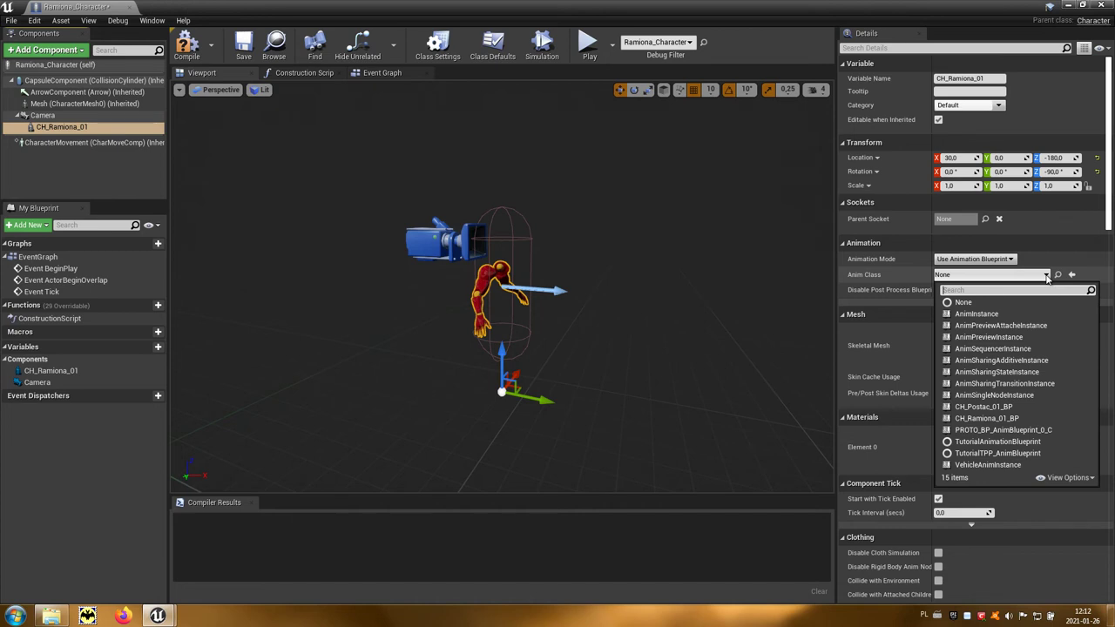
pyautogui.click(1034, 420)
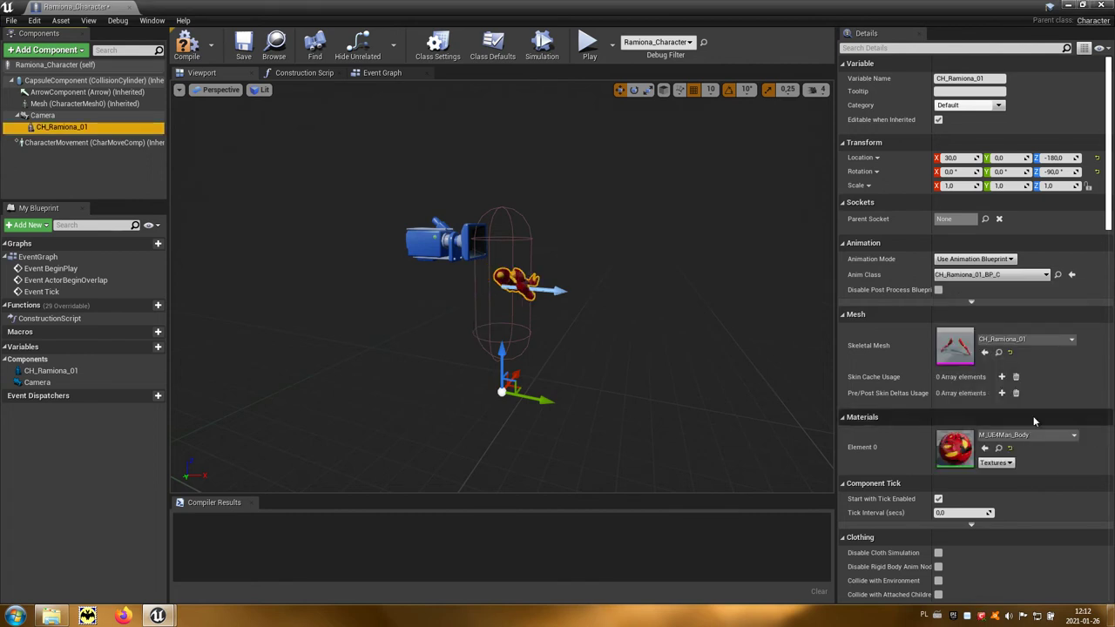
pyautogui.moveTo(622, 324); pyautogui.dragTo(587, 324)
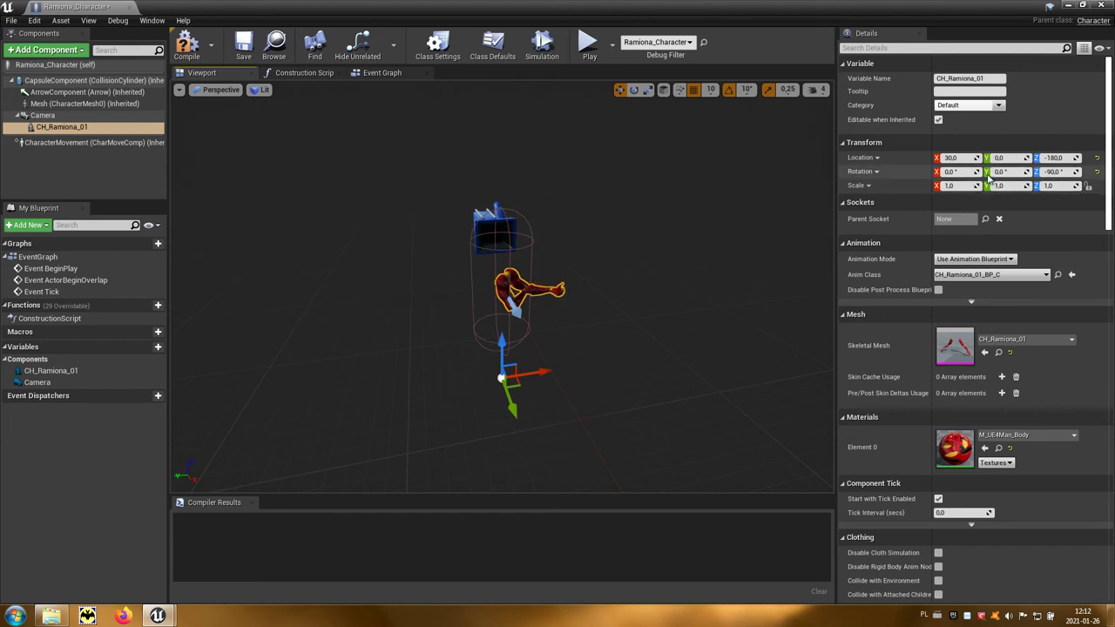
pyautogui.click(1053, 171)
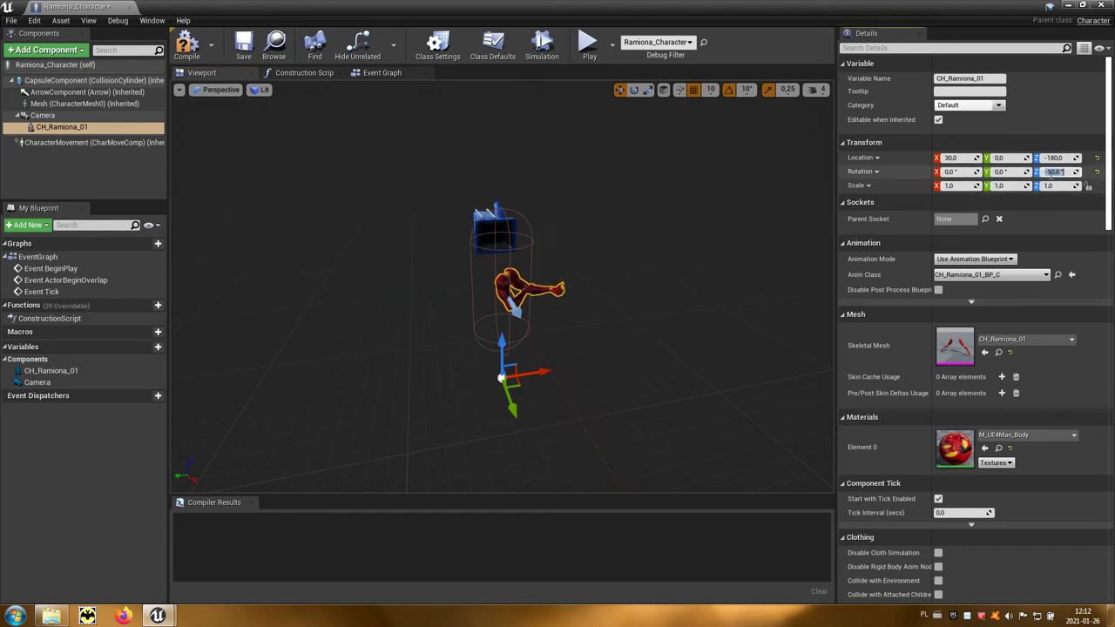
pyautogui.write('0')
pyautogui.press('Return')
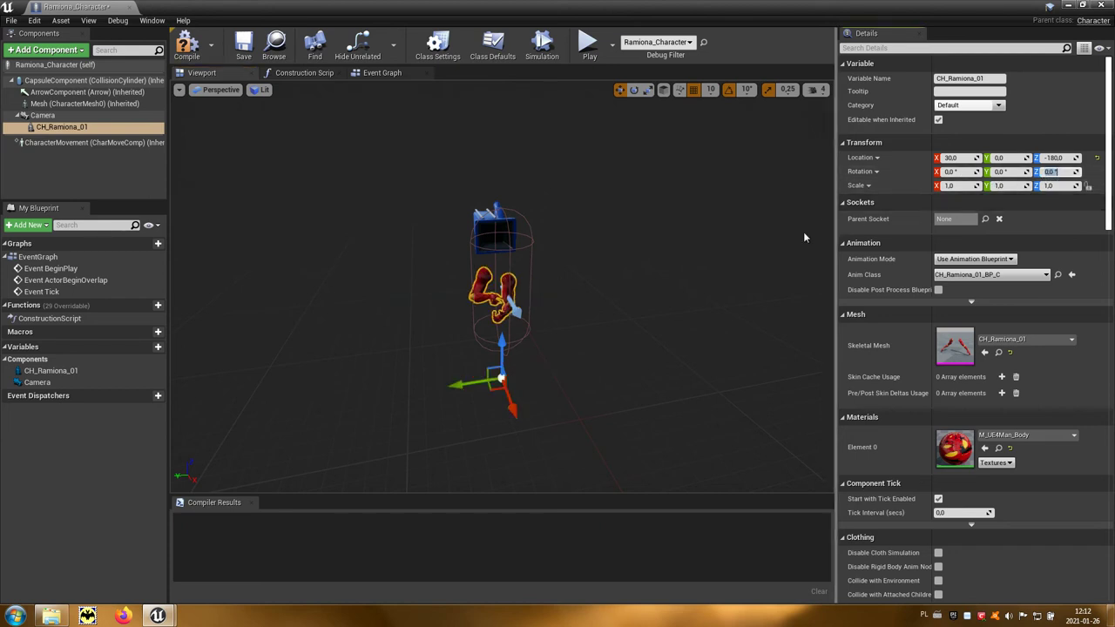
# Raise the mesh inside the capsule to location Z -160.
pyautogui.moveTo(716, 273); pyautogui.dragTo(645, 276)
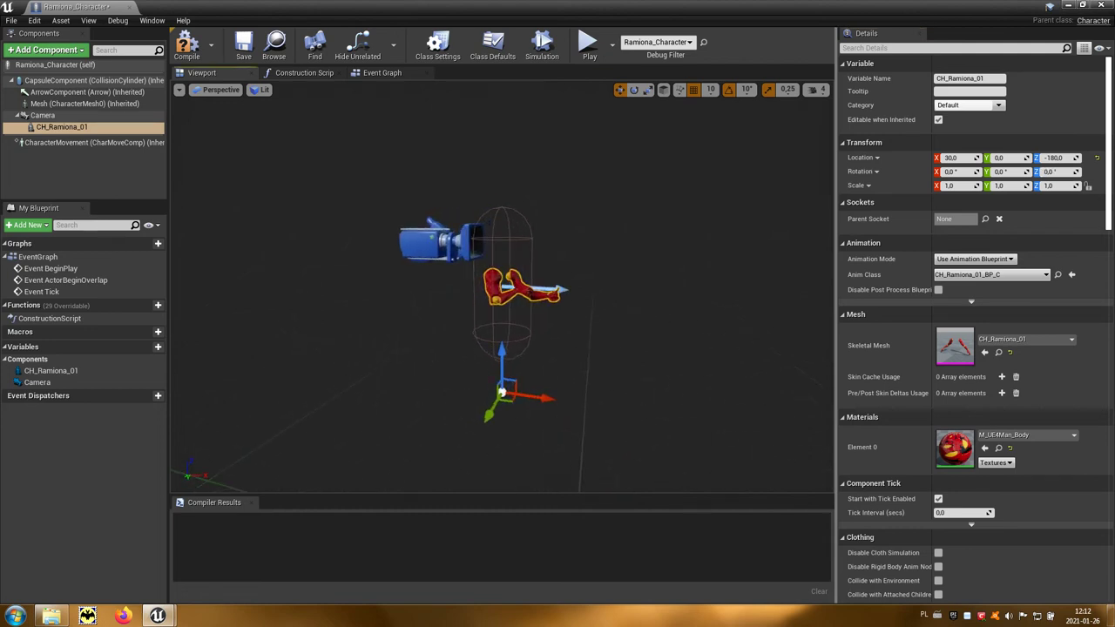
pyautogui.moveTo(505, 373)
pyautogui.mouseDown()
pyautogui.moveTo(507, 358)
pyautogui.moveTo(521, 381)
pyautogui.mouseUp()
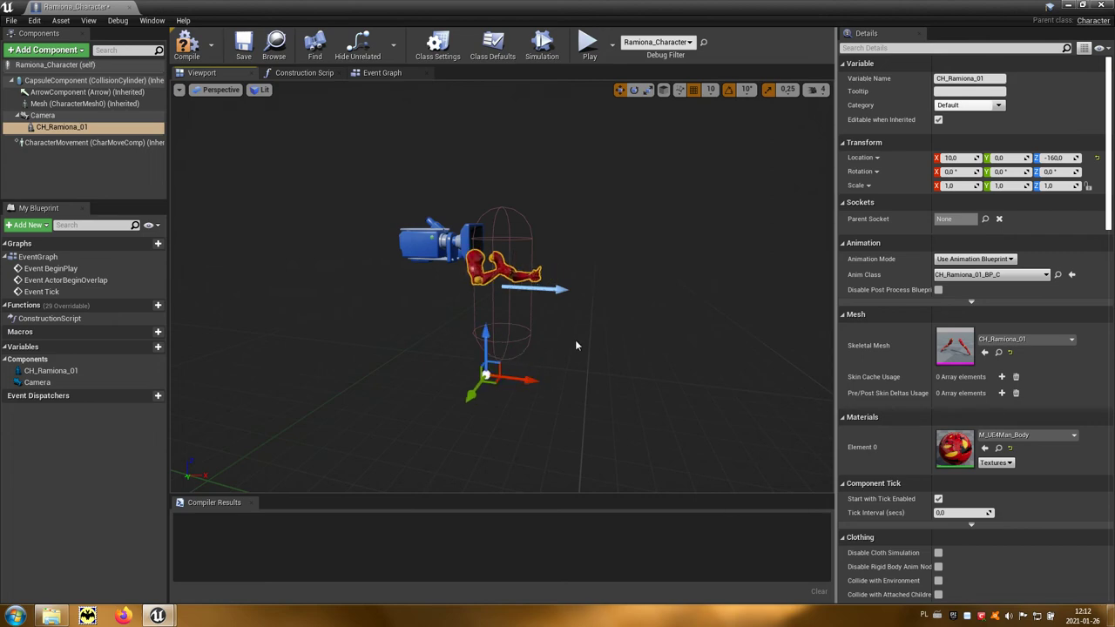
pyautogui.click(1083, 5)
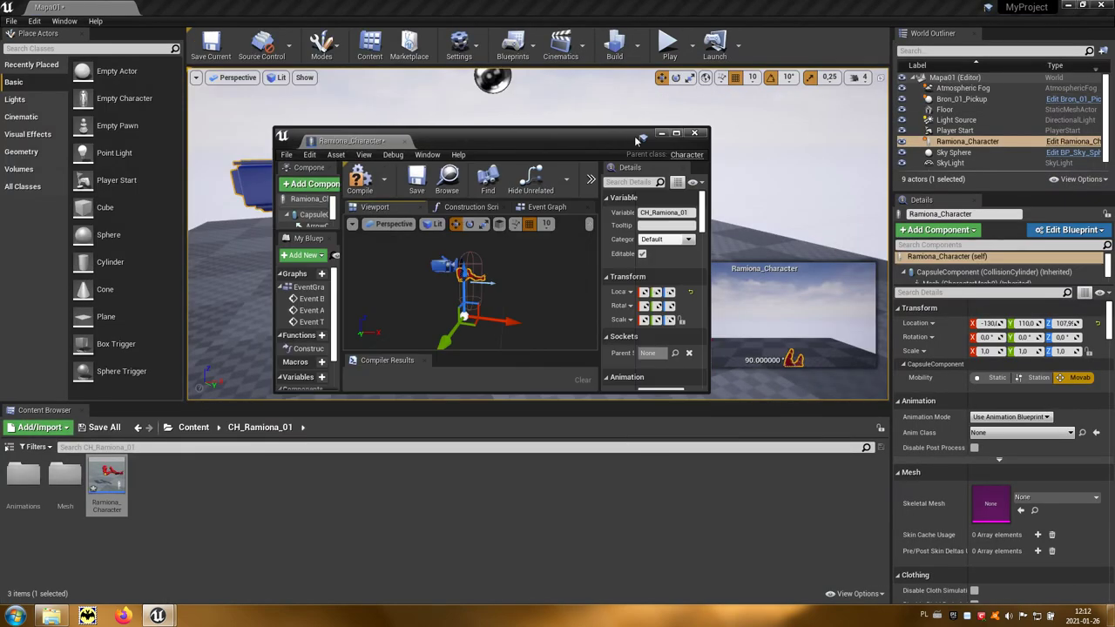
# Tilt the character mesh by -20 degrees with the rotation gizmo in the blueprint preview.
pyautogui.moveTo(587, 170); pyautogui.dragTo(485, 311)
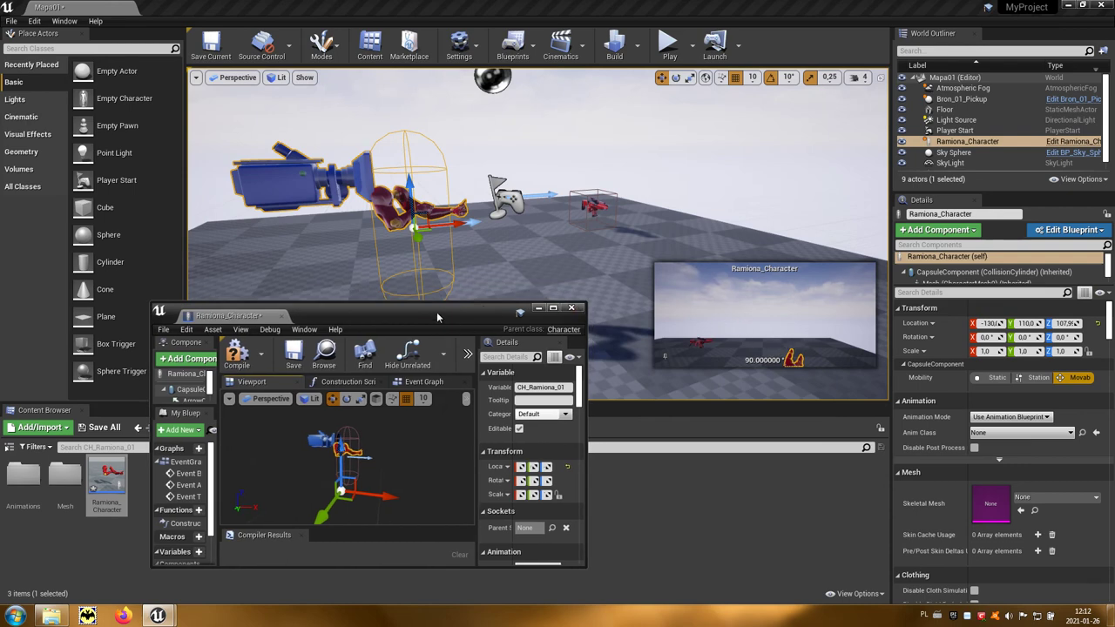
pyautogui.moveTo(438, 317); pyautogui.dragTo(451, 273)
pyautogui.moveTo(366, 418); pyautogui.dragTo(401, 418)
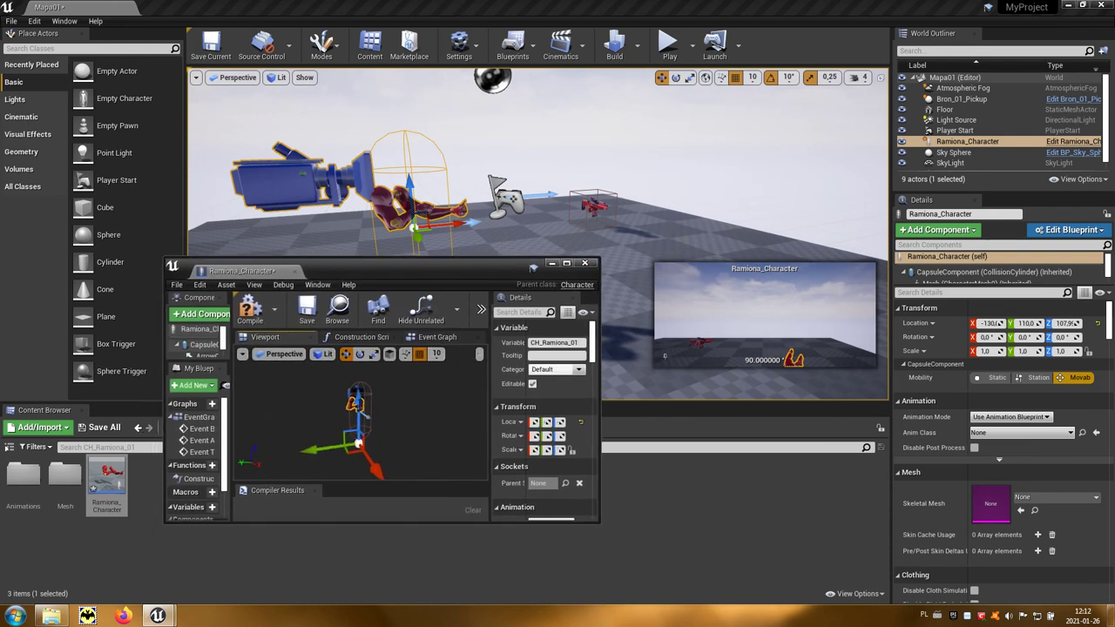
pyautogui.moveTo(346, 447); pyautogui.dragTo(331, 448)
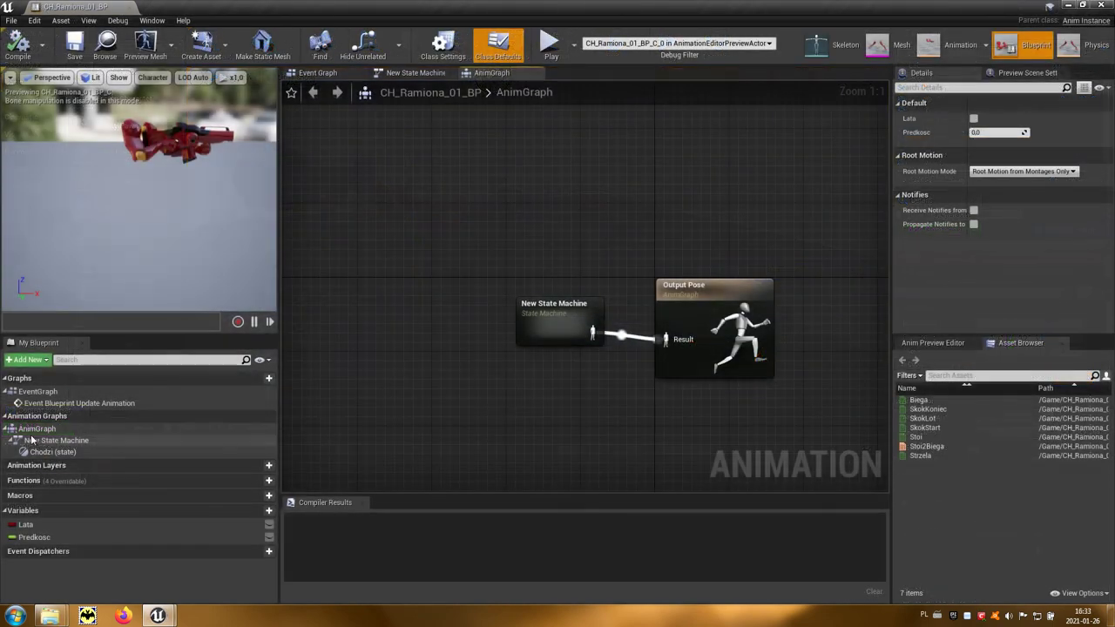
# Open CH_Ramiona_01_BP's New State Machine from the AnimGraph to edit its states.
pyautogui.click(56, 428)
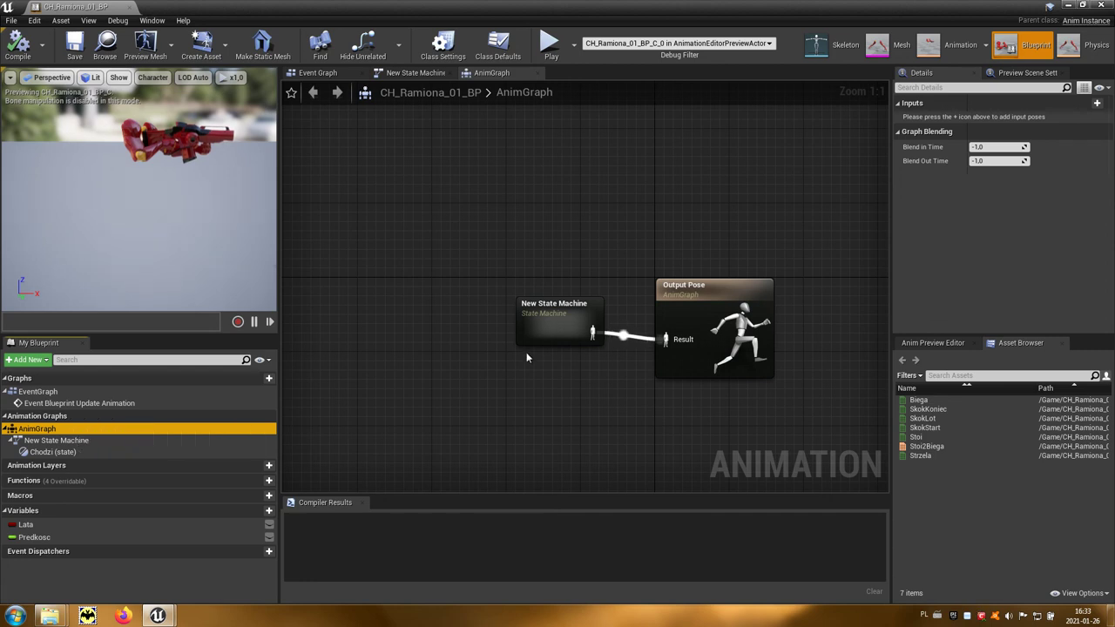
pyautogui.click(556, 332)
pyautogui.doubleClick(565, 331)
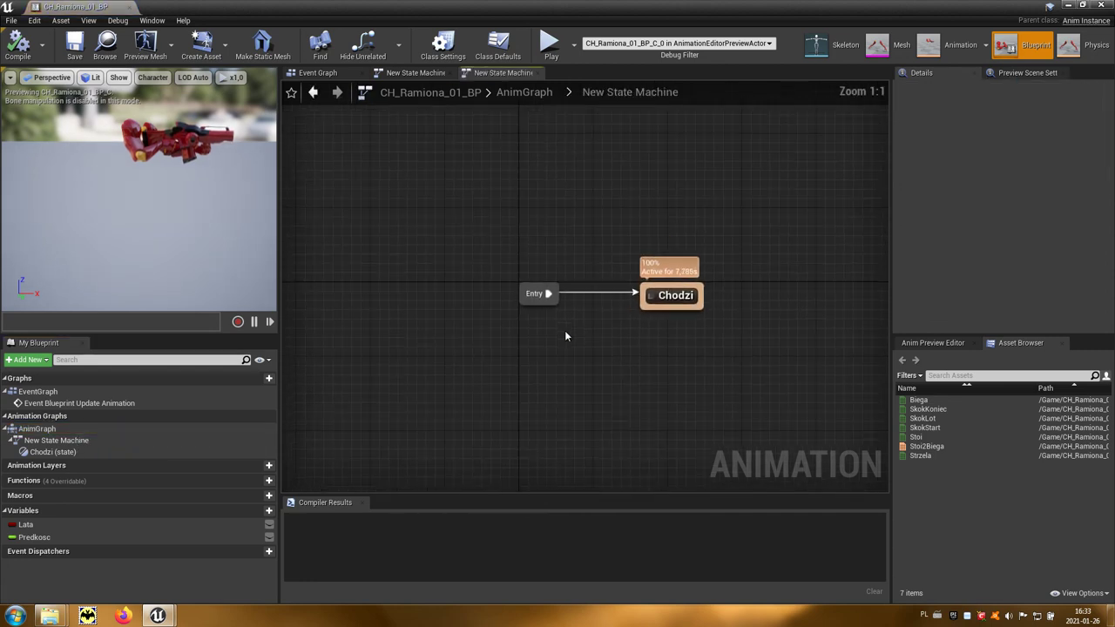
pyautogui.moveTo(671, 356); pyautogui.dragTo(419, 403, button='right')
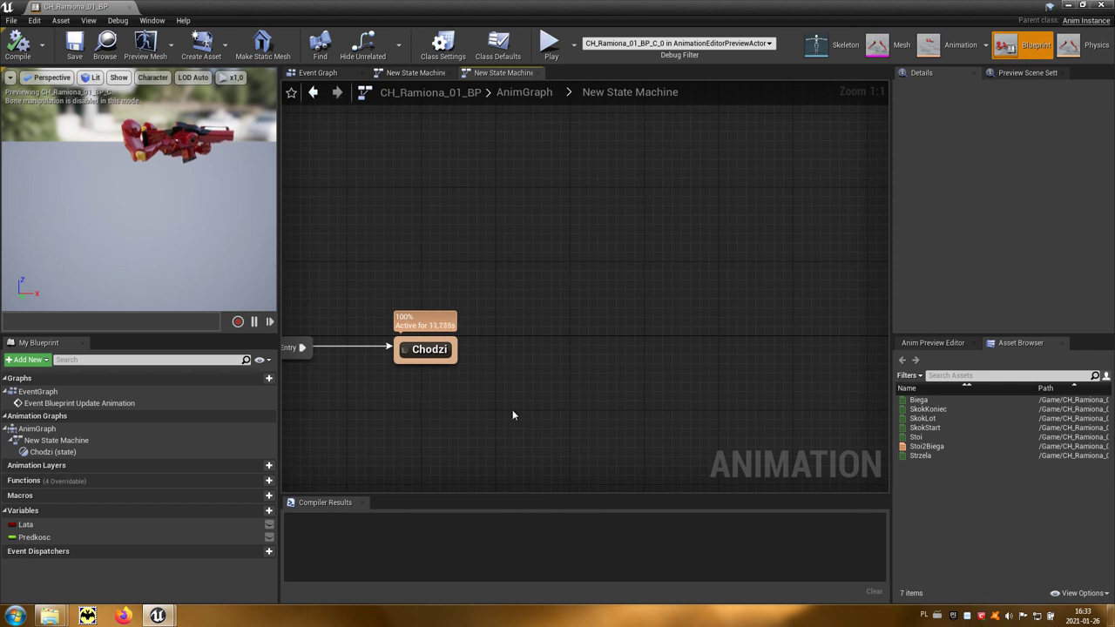
# Add SkokStart, SkokKoniec and SkokLot states, linking Chodzi to SkokStart and SkokKoniec back to Chodzi.
pyautogui.click(961, 428)
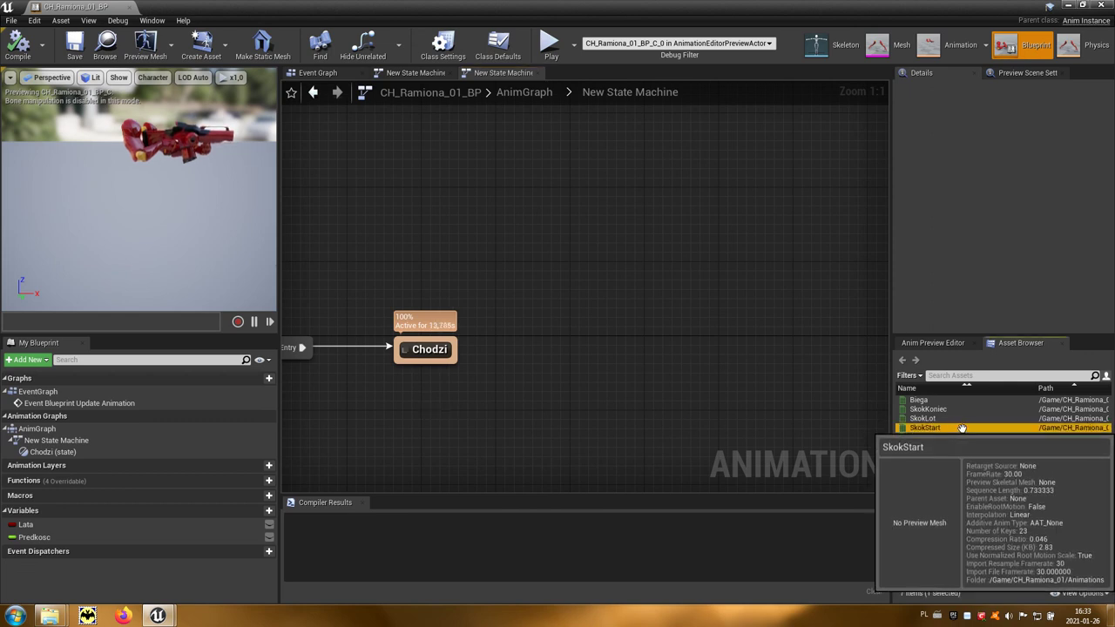
pyautogui.moveTo(962, 427); pyautogui.dragTo(624, 257)
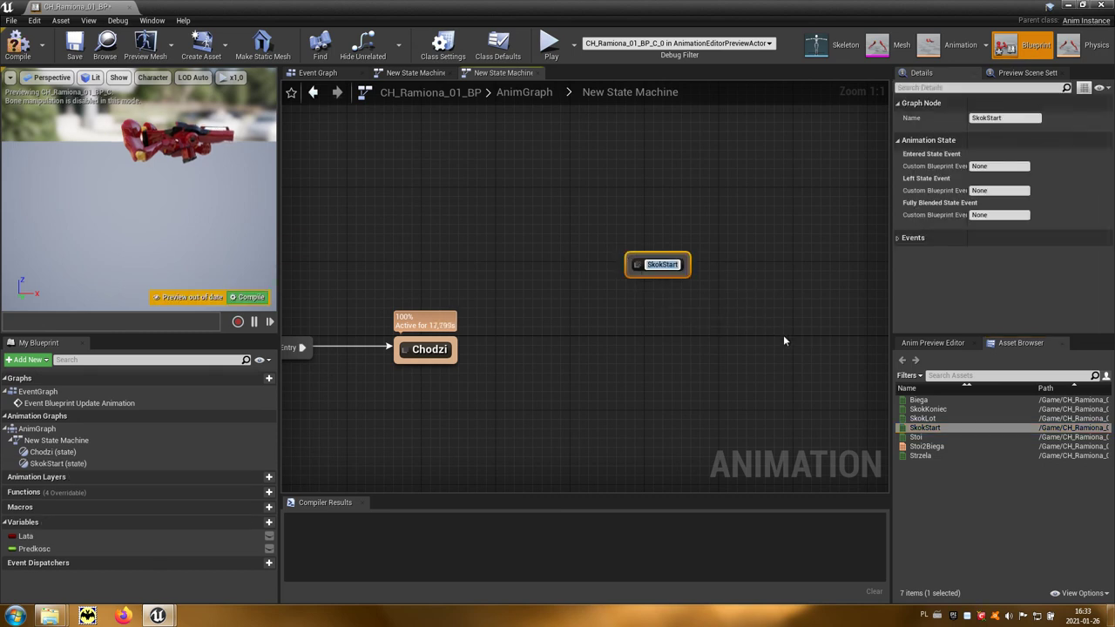
pyautogui.press('Return')
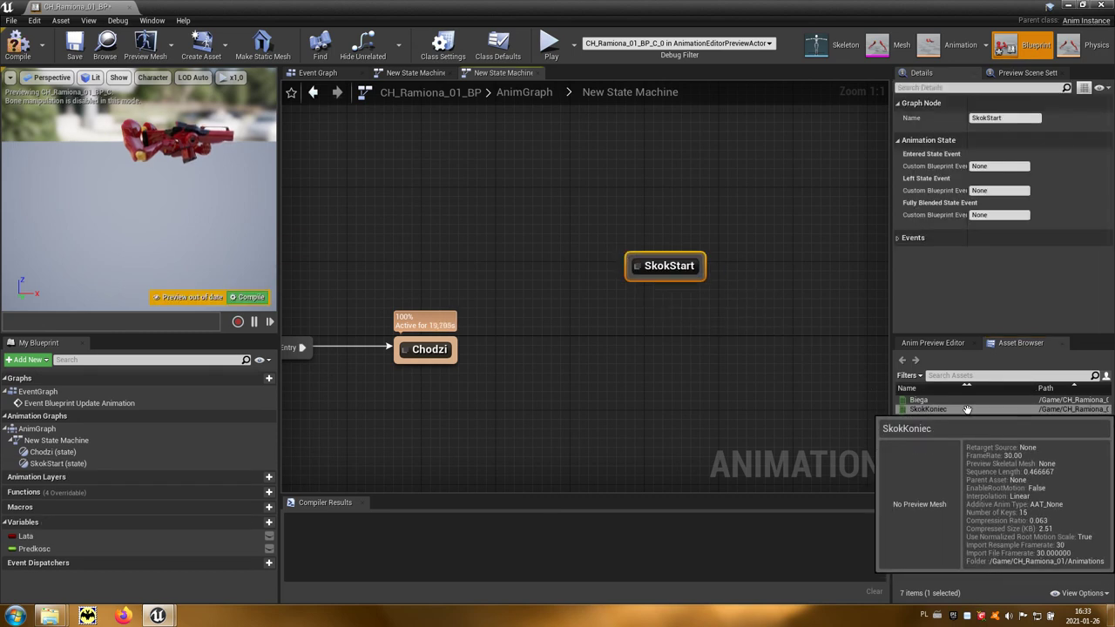
pyautogui.moveTo(967, 410); pyautogui.dragTo(636, 431)
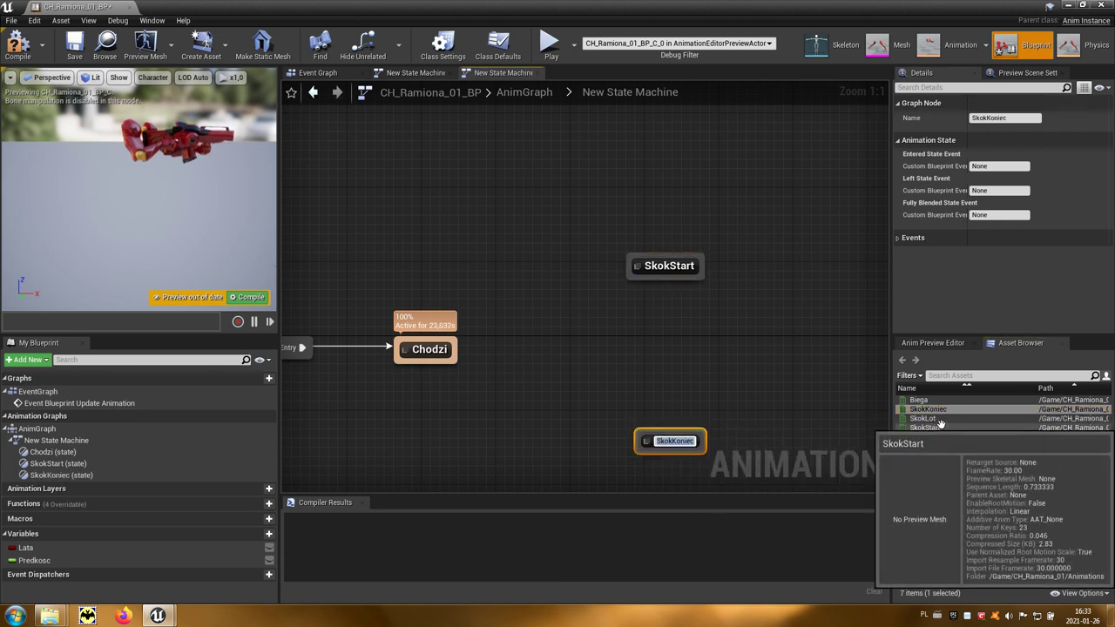
pyautogui.press('Return')
pyautogui.moveTo(955, 420); pyautogui.dragTo(801, 349)
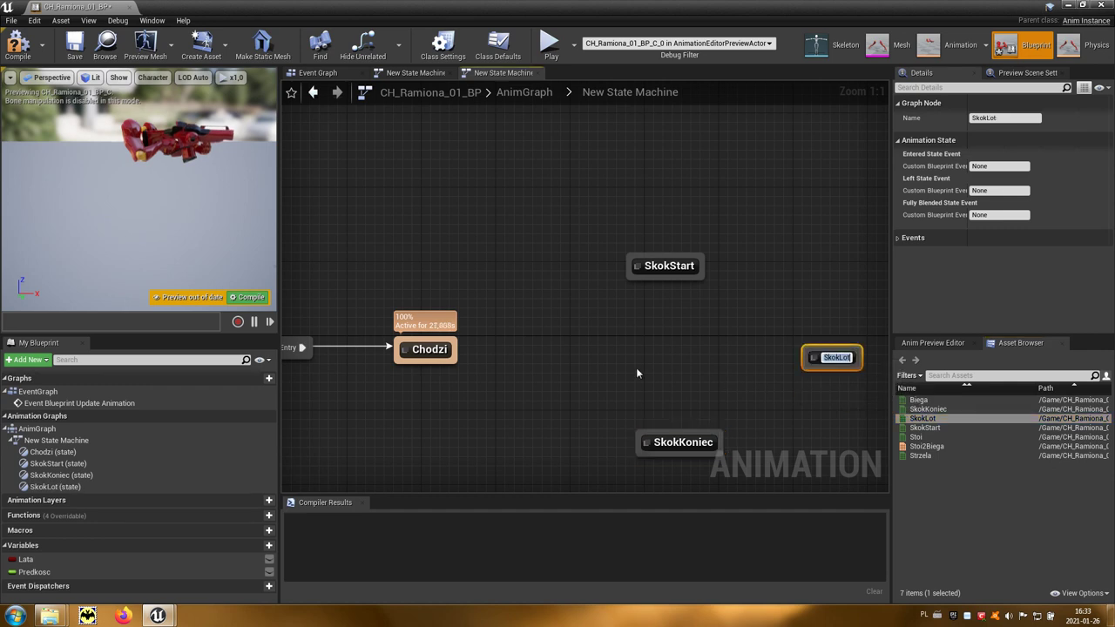
pyautogui.moveTo(460, 349)
pyautogui.mouseDown()
pyautogui.moveTo(638, 277)
pyautogui.moveTo(808, 357)
pyautogui.moveTo(688, 443)
pyautogui.moveTo(613, 426)
pyautogui.mouseUp()
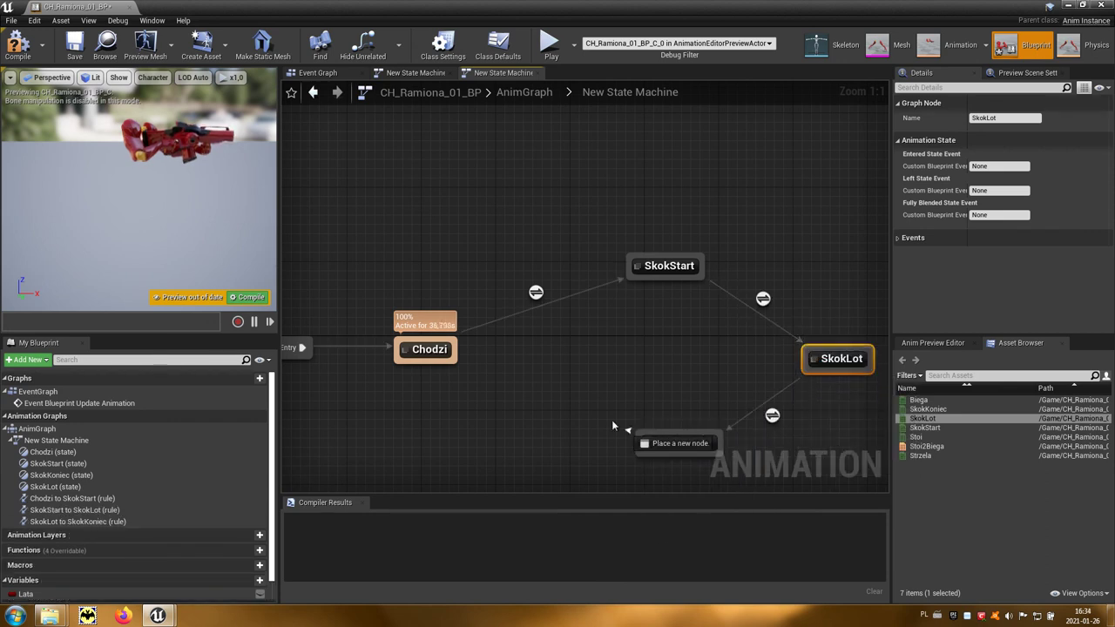
pyautogui.moveTo(486, 380); pyautogui.dragTo(456, 364)
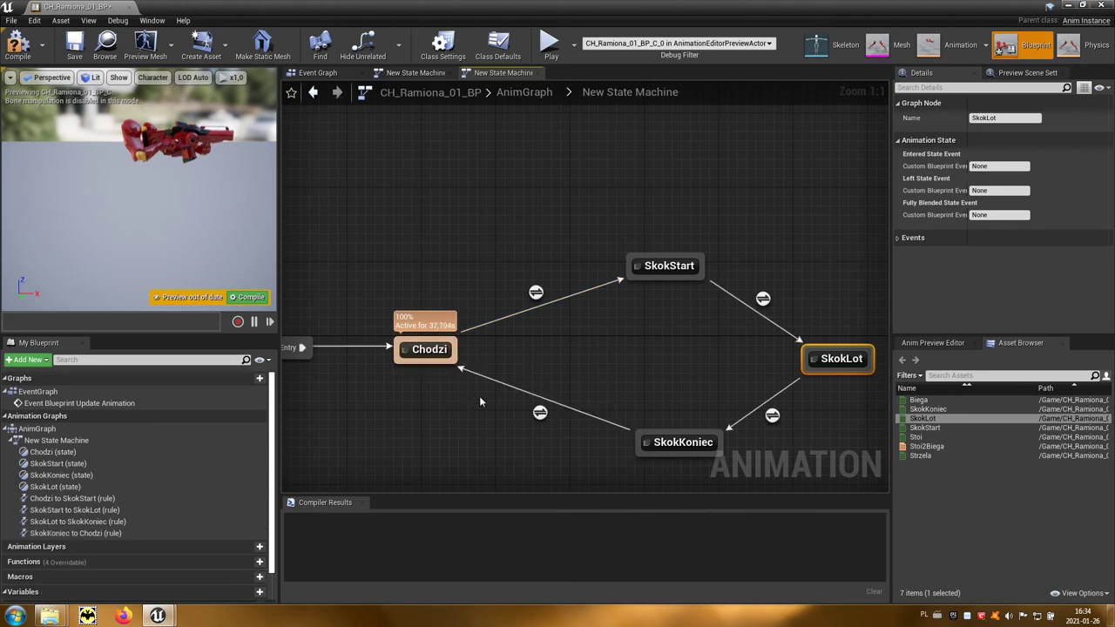